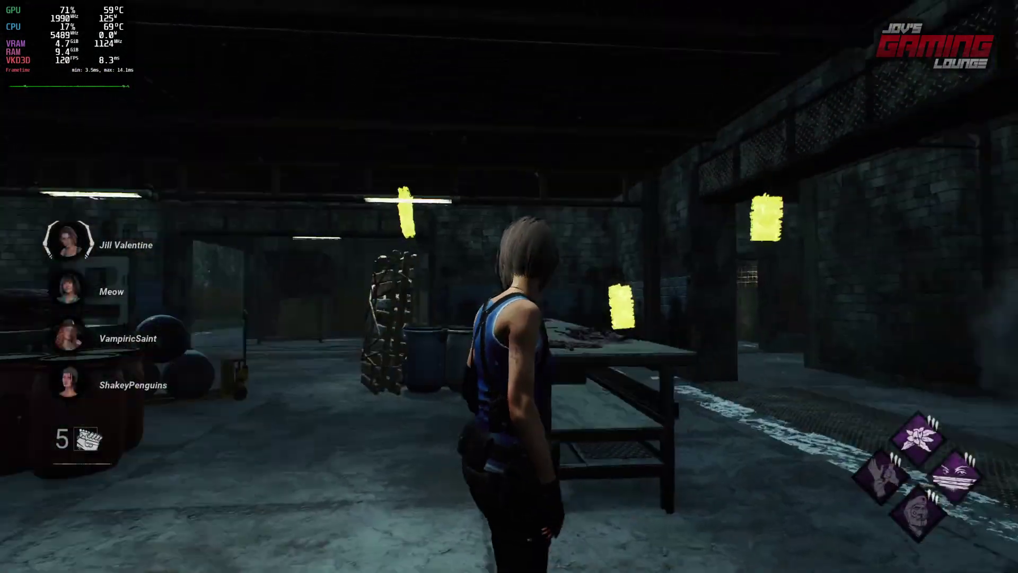
# Run the survivor past the workbench, down the brick corridor and into the foggy side room
pyautogui.press('w')
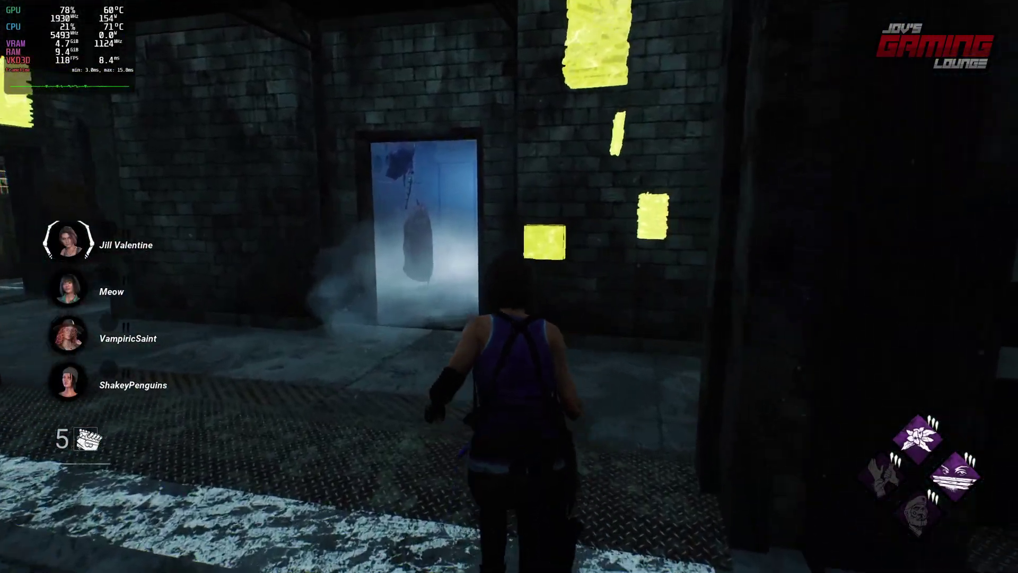
pyautogui.press('w')
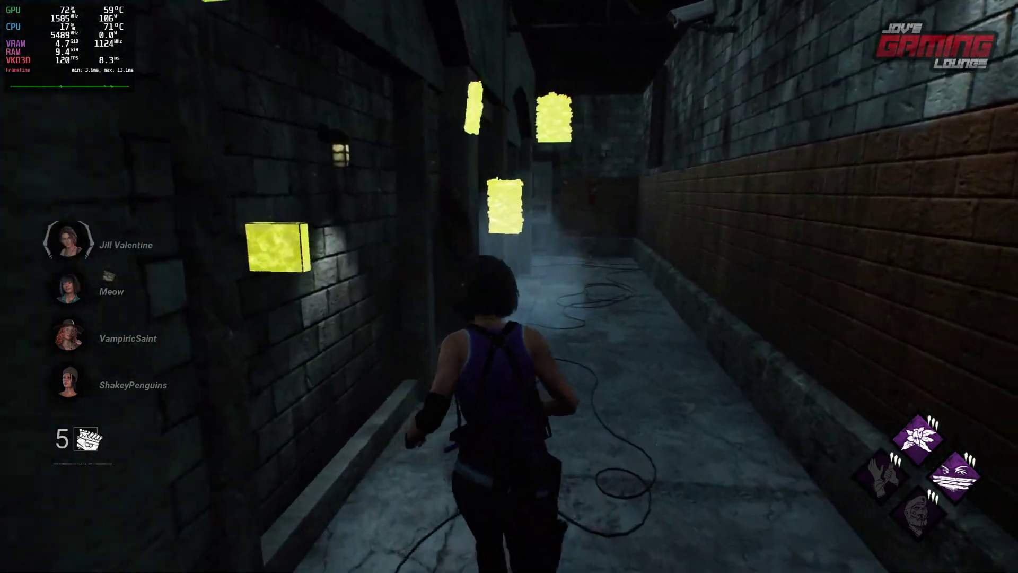
pyautogui.press('w')
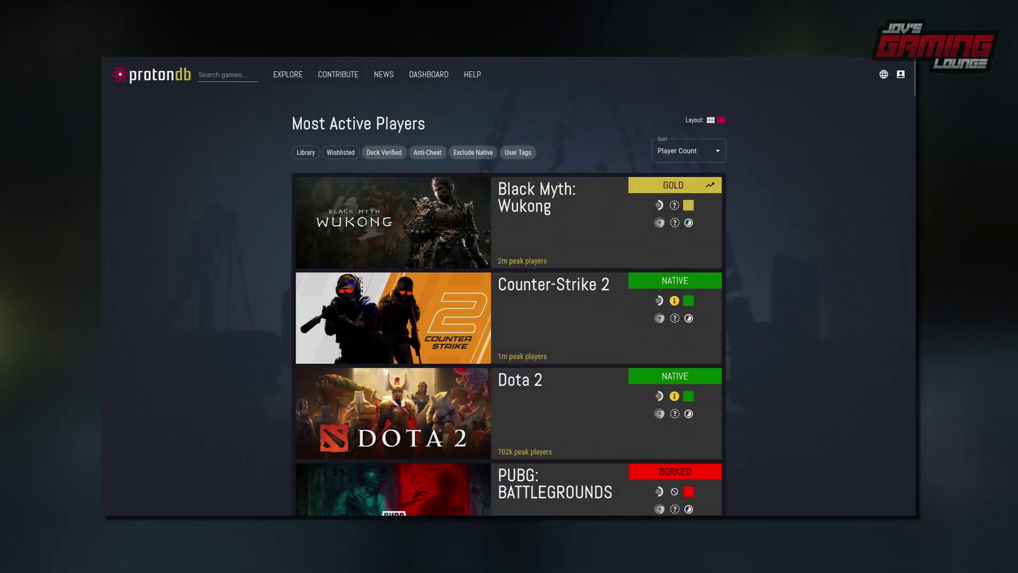
# Autoscroll the ProtonDB page down the Most Active Players list past the top games
pyautogui.middleClick(894, 443)
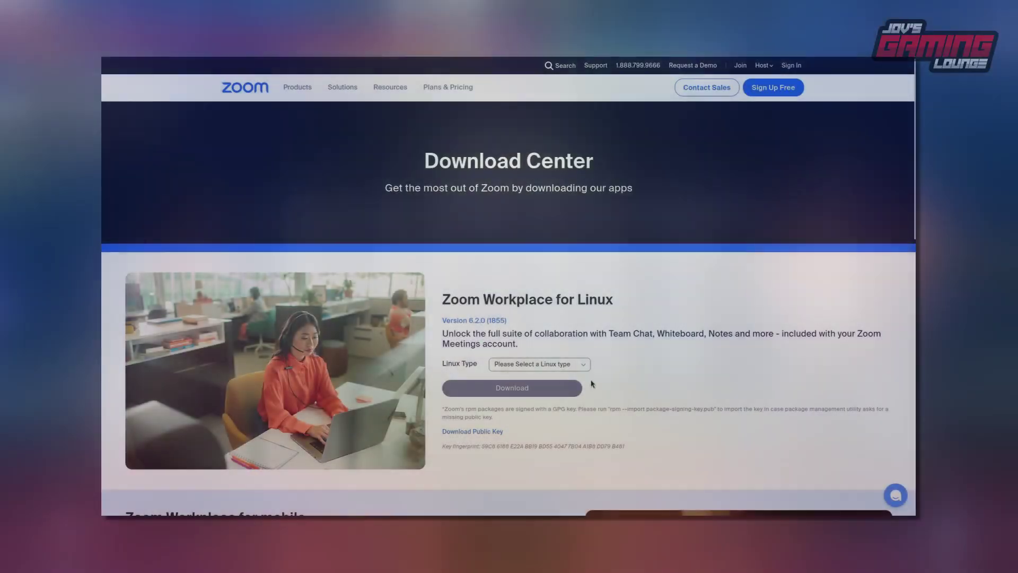
# Start the Street Fighter 6 match and play through the Cammy vs Ed Round 1 intro
pyautogui.click(587, 364)
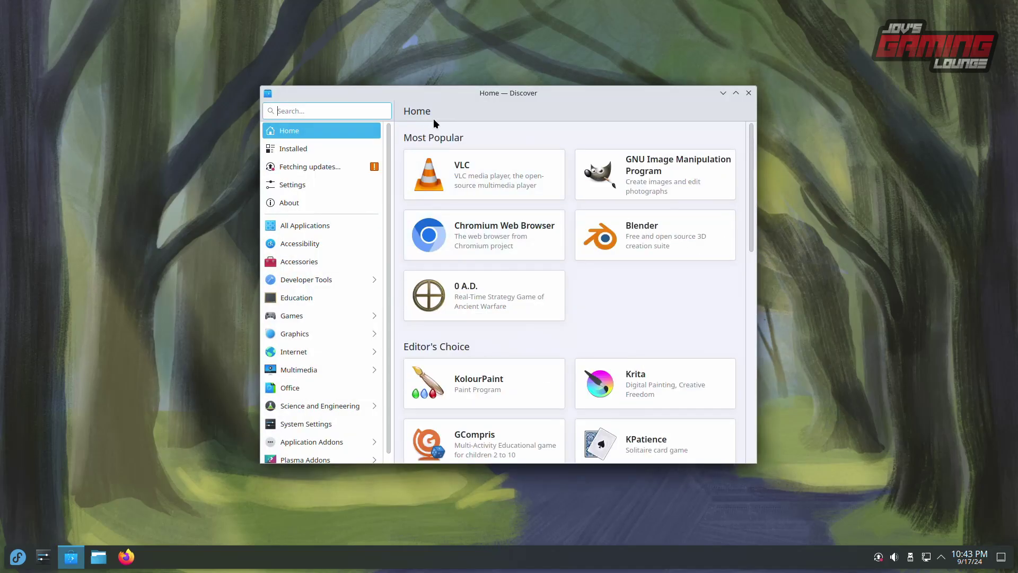
# Install all 1,159 pending package updates in Discover and restart with Install Updates & Restart
pyautogui.click(300, 170)
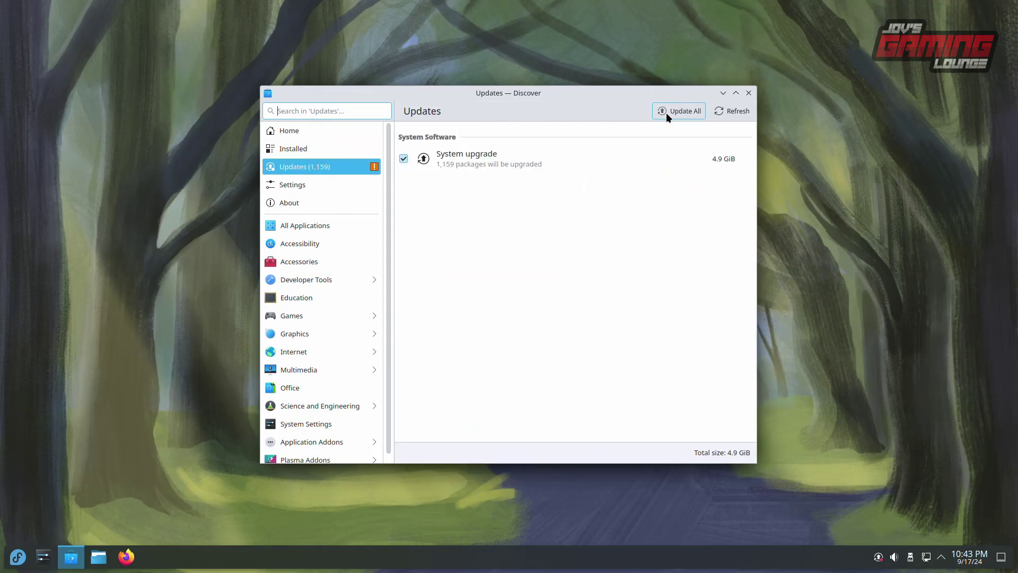
pyautogui.click(666, 112)
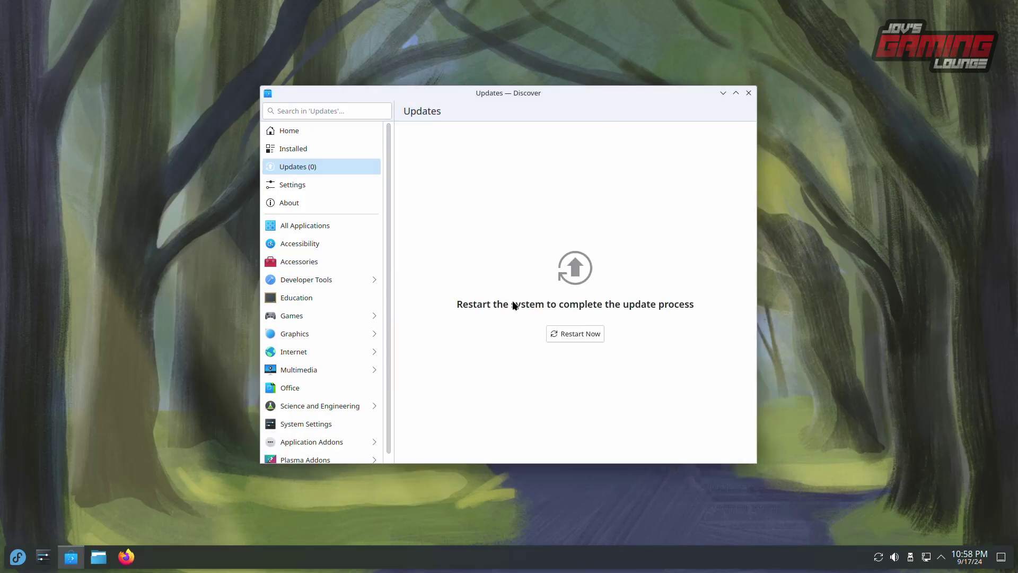
pyautogui.click(582, 335)
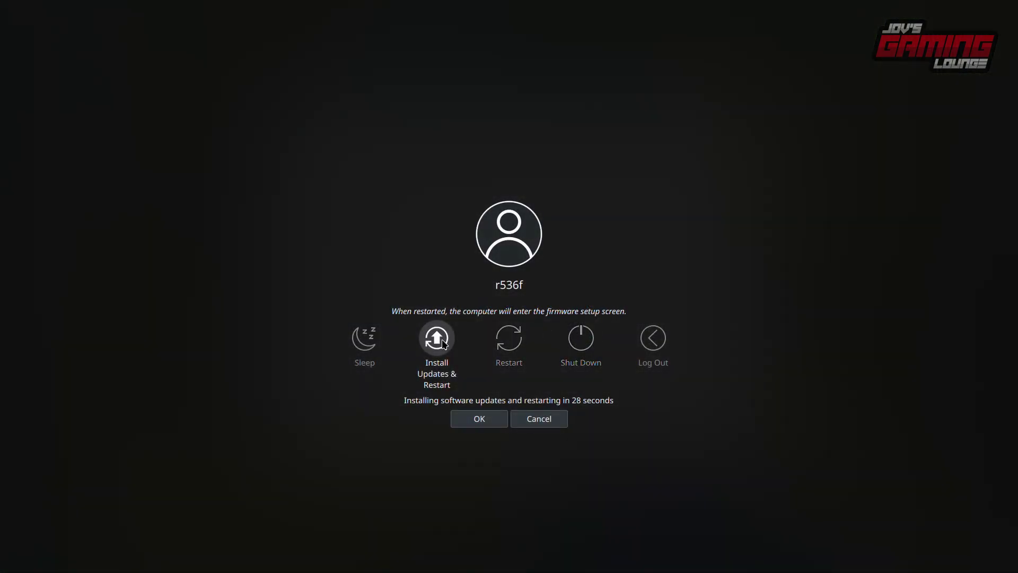
pyautogui.click(436, 342)
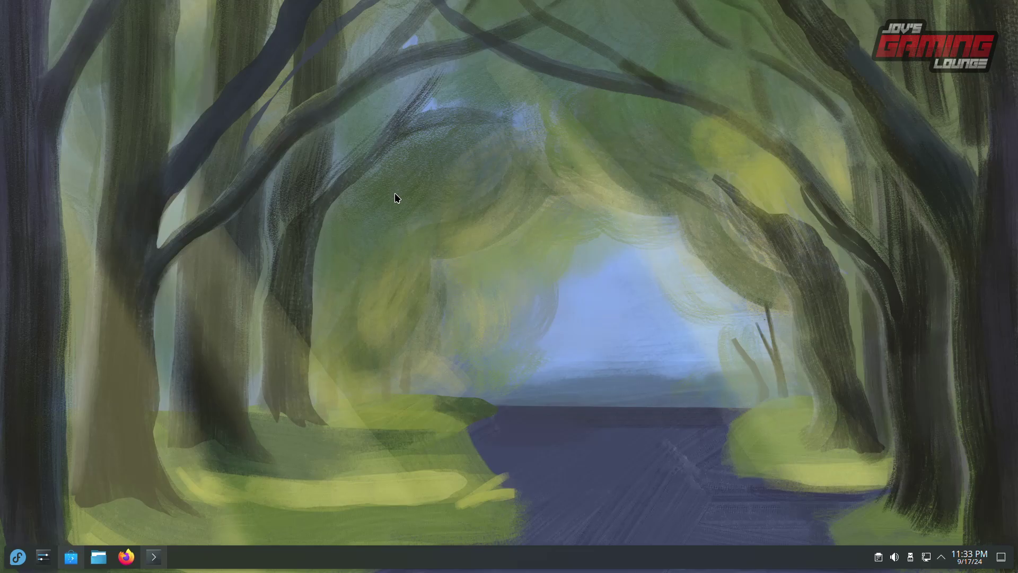
# Open Display Configuration from the desktop menu and keep the 1920x1080 monitor at 60 Hz
pyautogui.rightClick(394, 198)
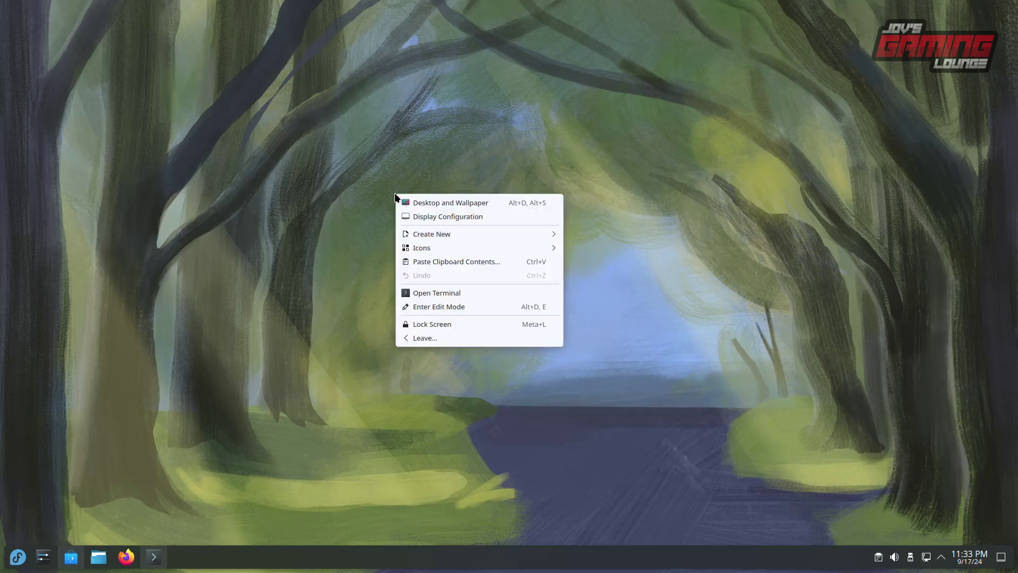
pyautogui.click(423, 217)
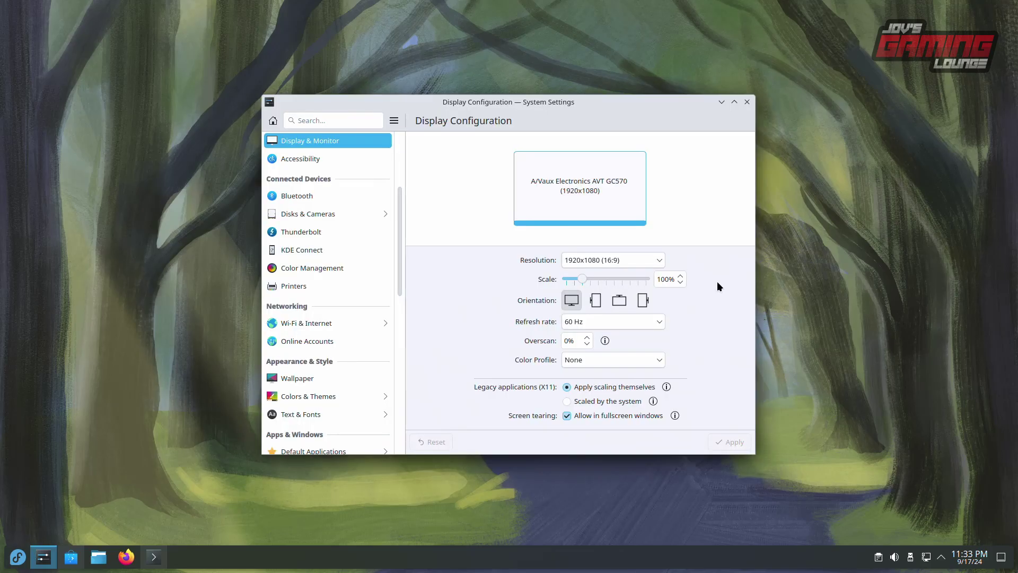
pyautogui.click(656, 326)
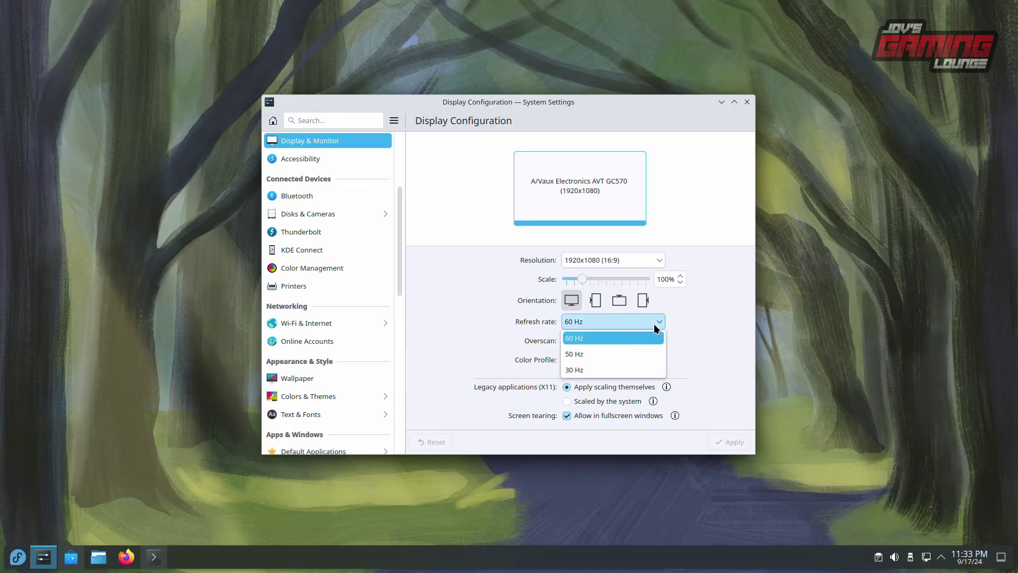
pyautogui.click(654, 323)
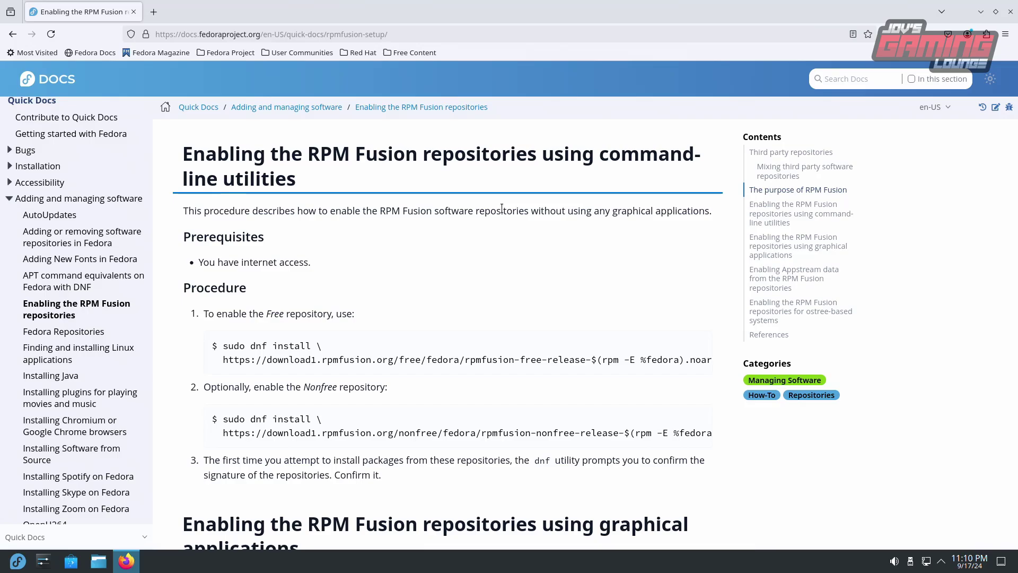
# Open a Konsole terminal beside the RPM Fusion command-line instructions
pyautogui.hotkey('ctrl', 'alt', 't')
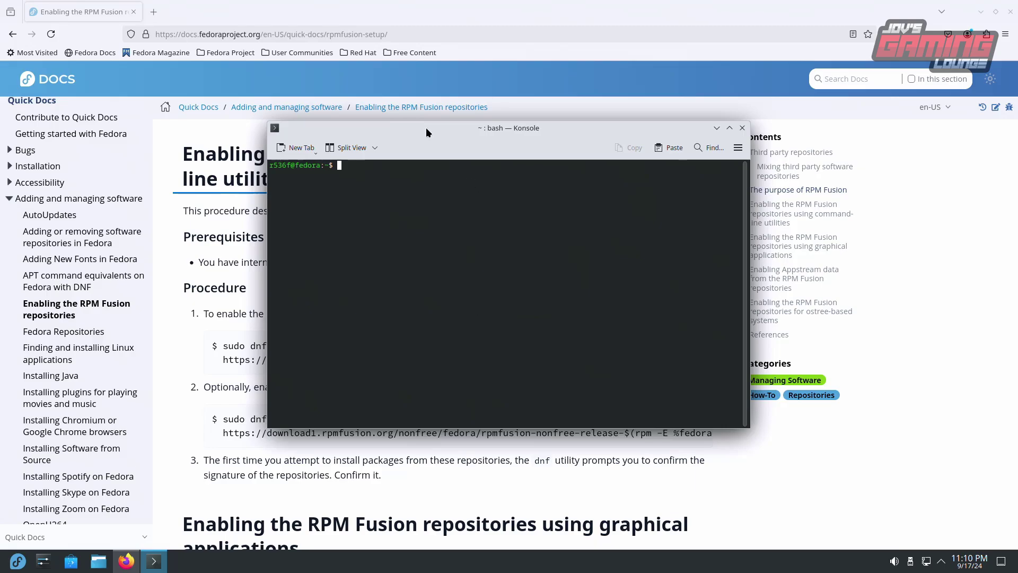
# Tile Konsole left and Firefox right, then run the RPM Fusion free release install command with sudo
pyautogui.press('super+Left')
pyautogui.click(663, 16)
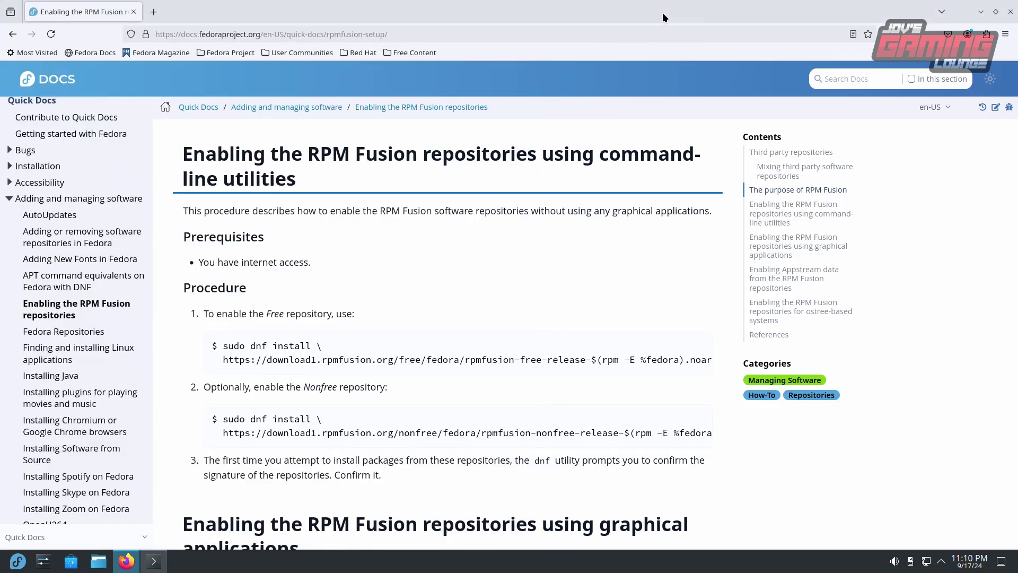
pyautogui.press('super+Right')
pyautogui.scroll(-5, 666, 249)
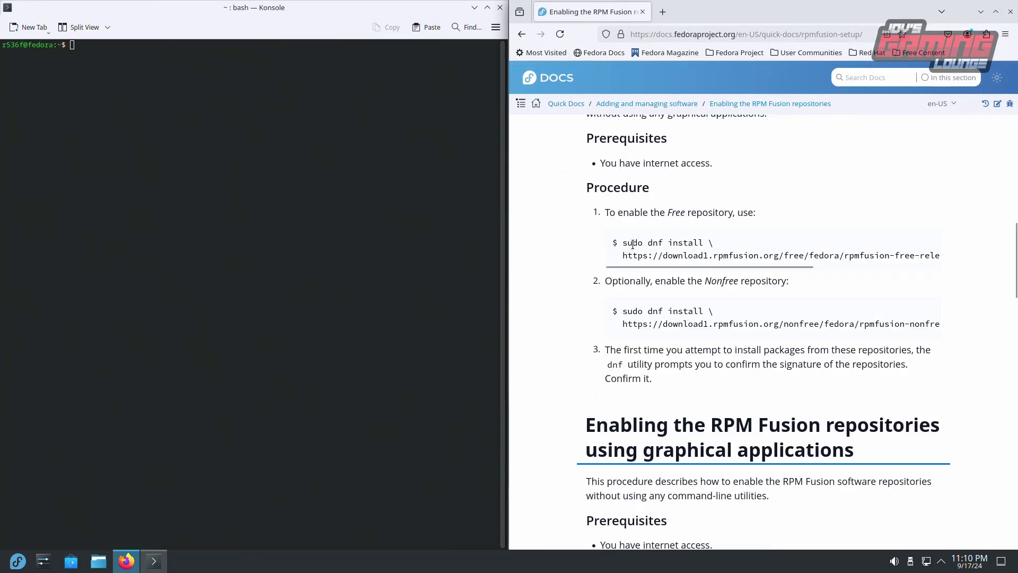
pyautogui.moveTo(623, 240); pyautogui.dragTo(914, 255)
pyautogui.rightClick(914, 256)
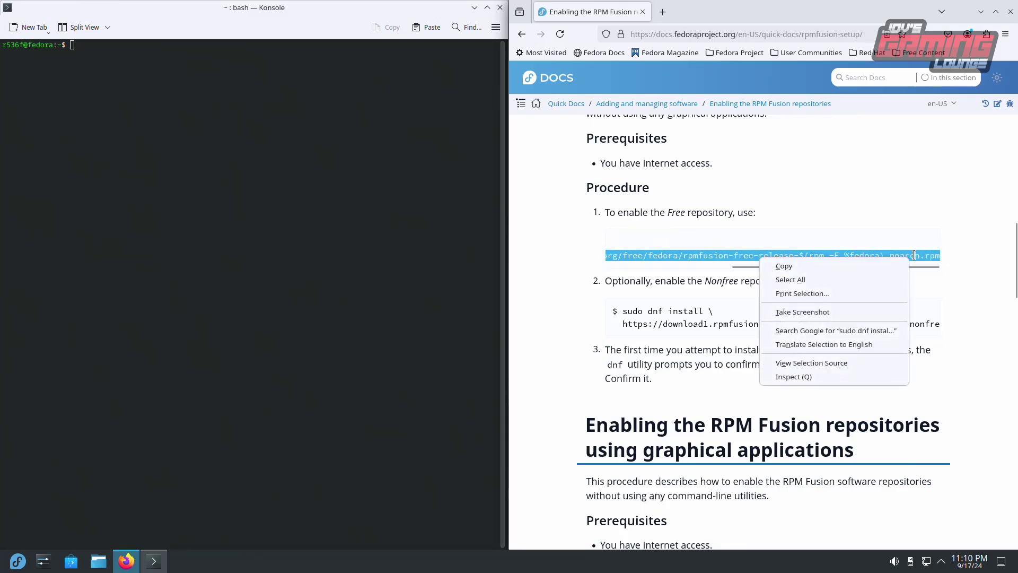
pyautogui.click(890, 268)
pyautogui.rightClick(369, 195)
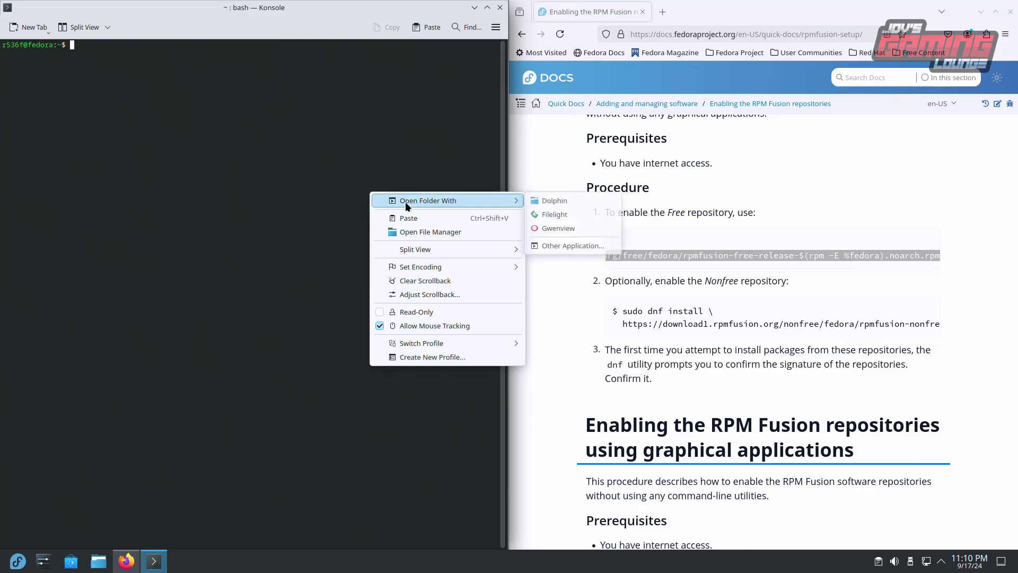
pyautogui.click(411, 220)
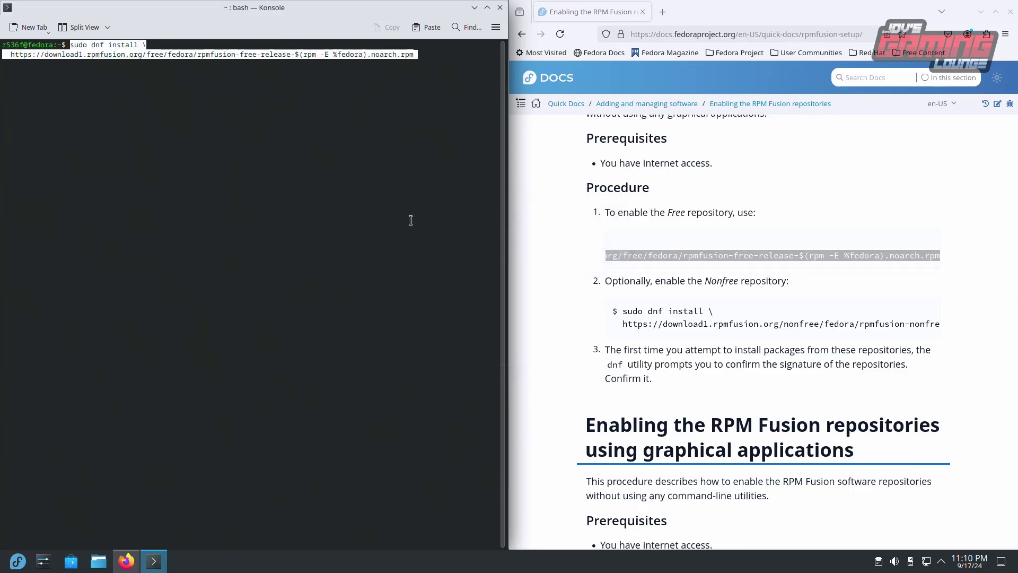
pyautogui.press('Return')
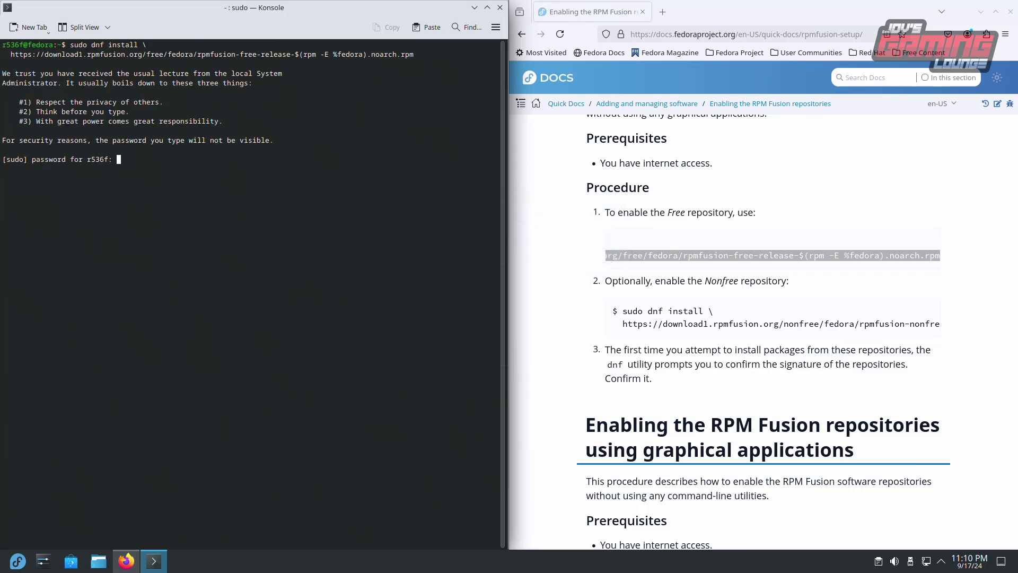
pyautogui.press('Return')
# Copy the nonfree repository command and confirm the free release package install with y
pyautogui.moveTo(615, 312); pyautogui.dragTo(941, 325)
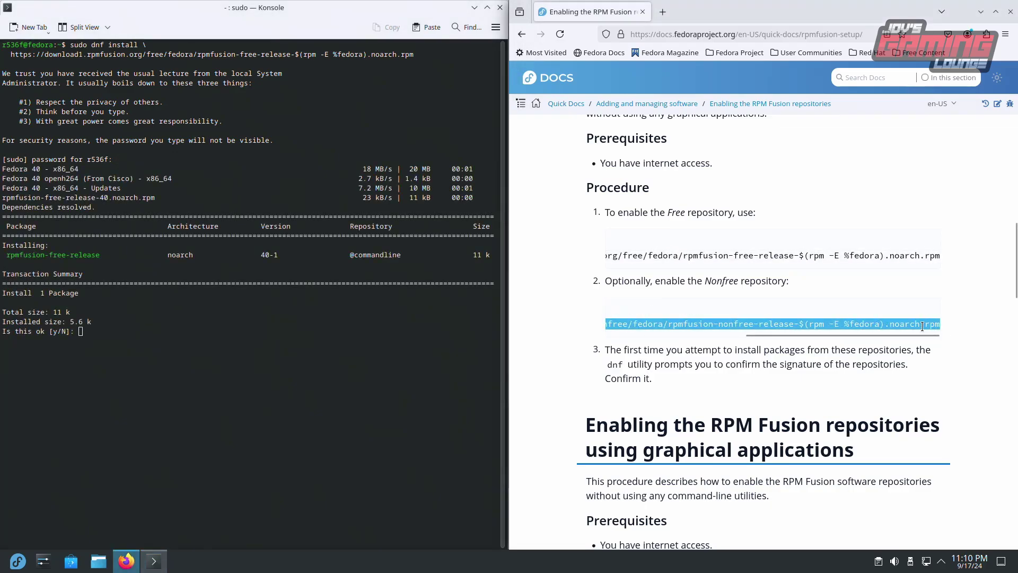
pyautogui.rightClick(918, 330)
pyautogui.click(895, 336)
pyautogui.click(411, 344)
pyautogui.write('y')
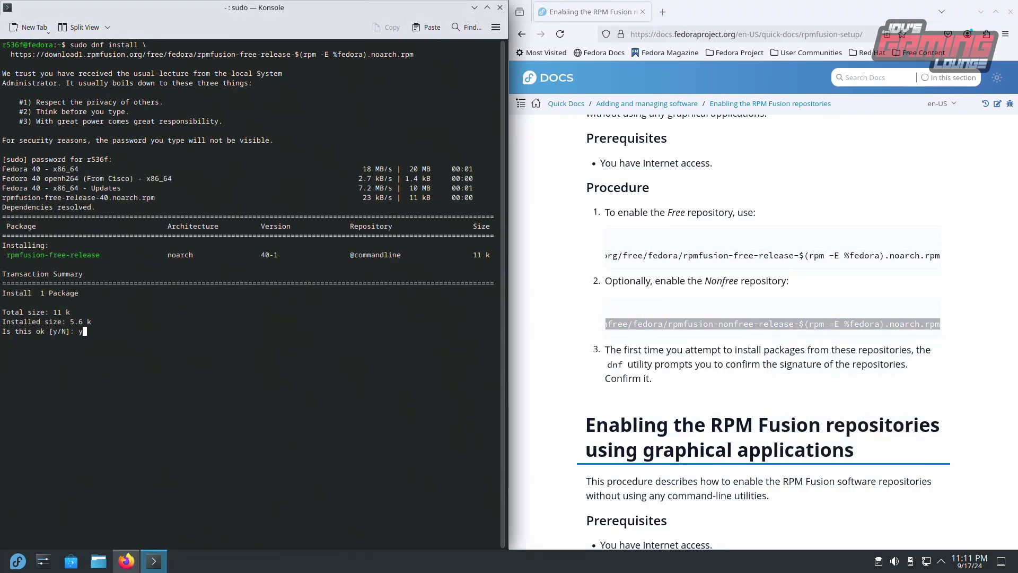
pyautogui.press('Return')
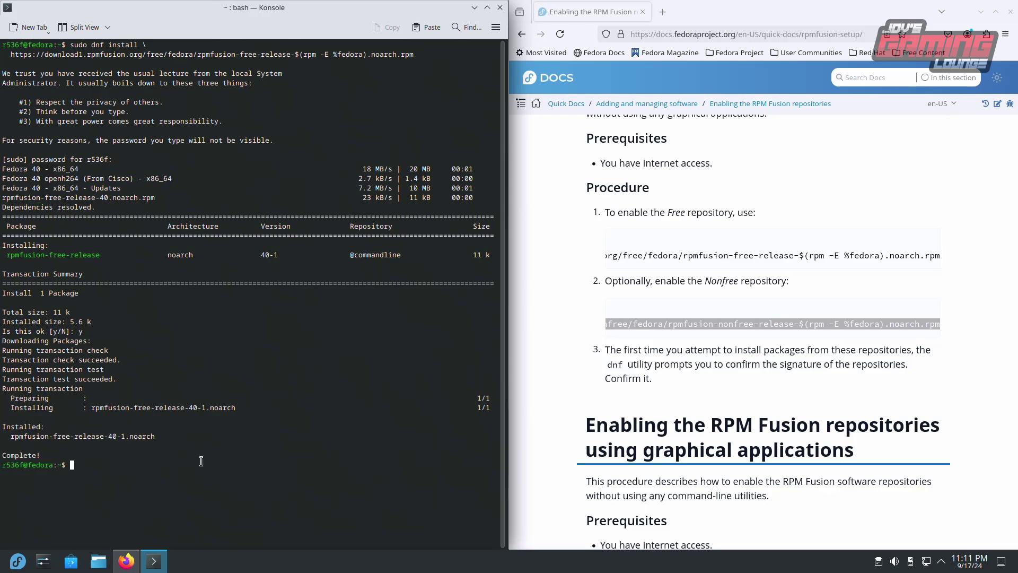
# Paste and run the RPM Fusion nonfree release install command, confirming with y
pyautogui.rightClick(121, 468)
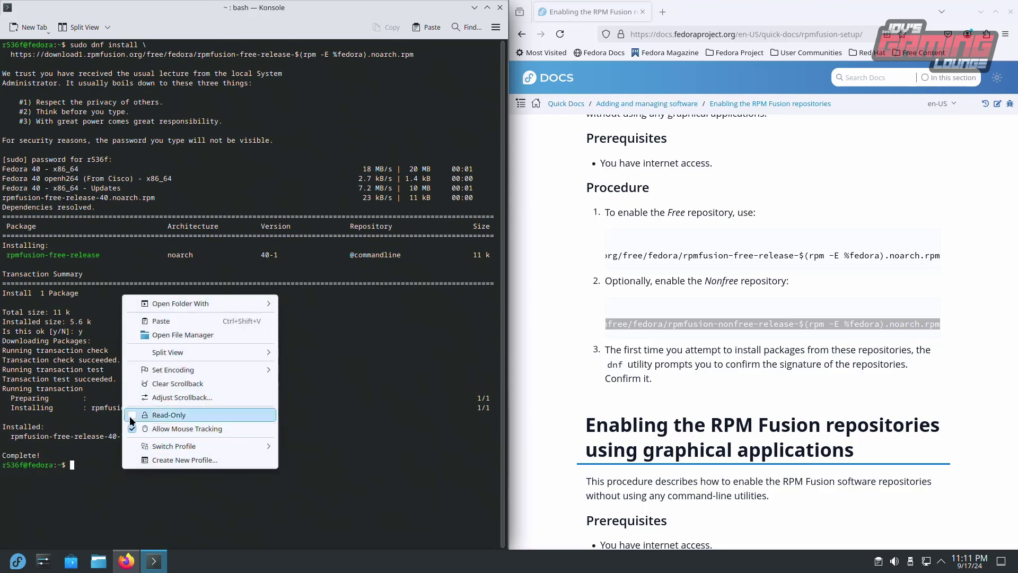
pyautogui.click(166, 321)
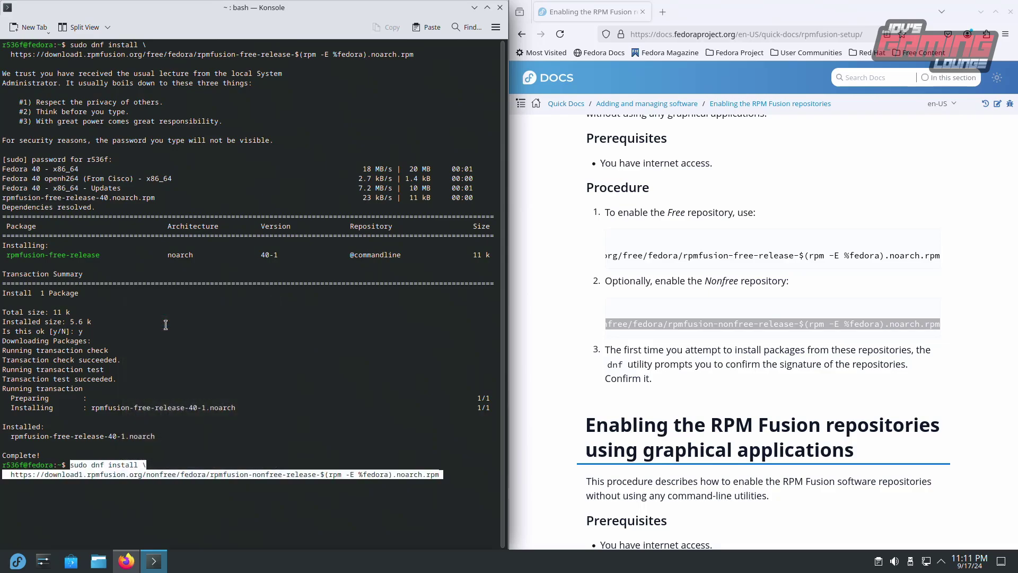
pyautogui.press('Return')
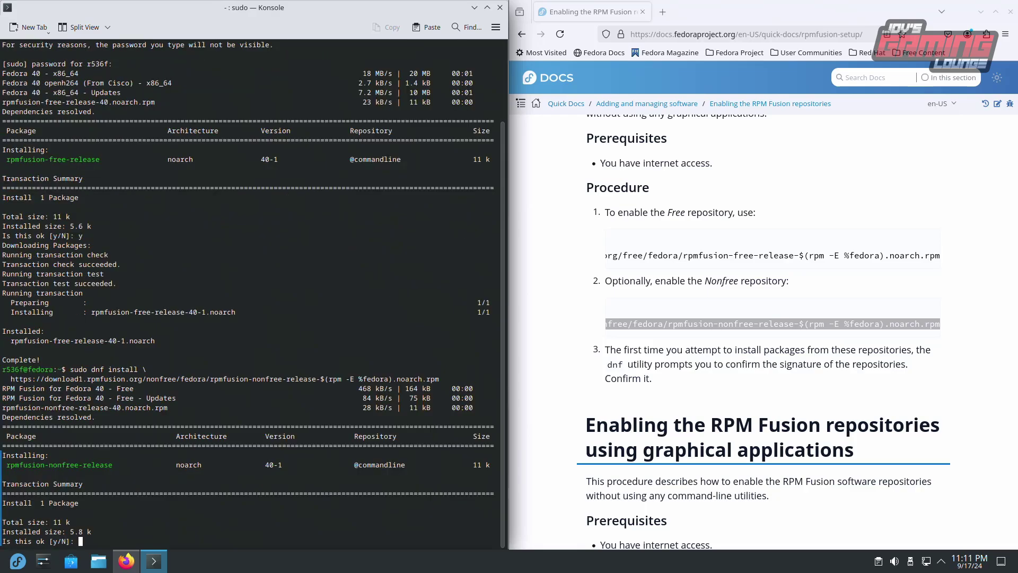
pyautogui.write('y')
pyautogui.press('Return')
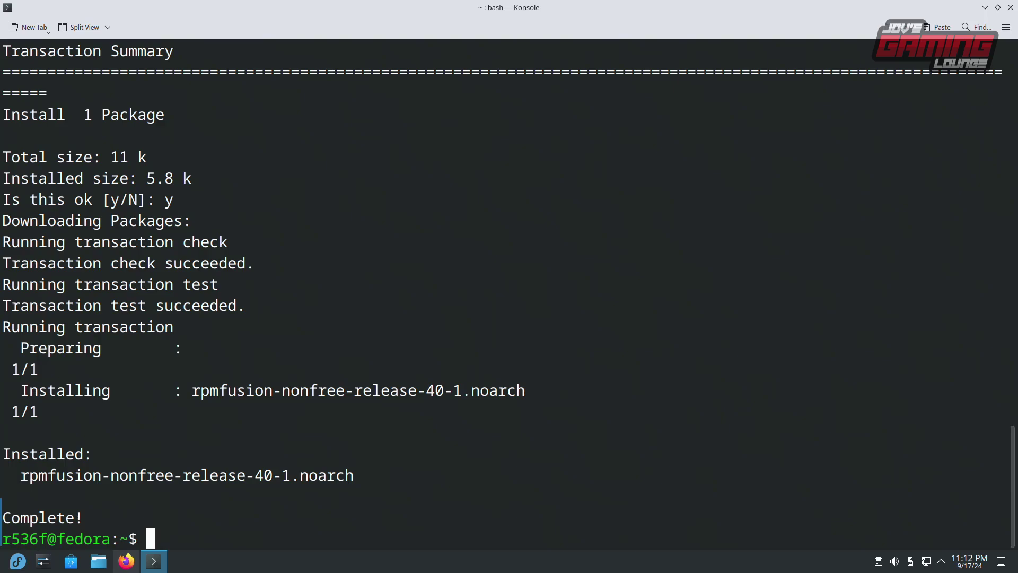
# Run 'sudo dnf update --refresh', then the core group update, confirming the two appstream packages
pyautogui.write('sudo dnf update --refresh')
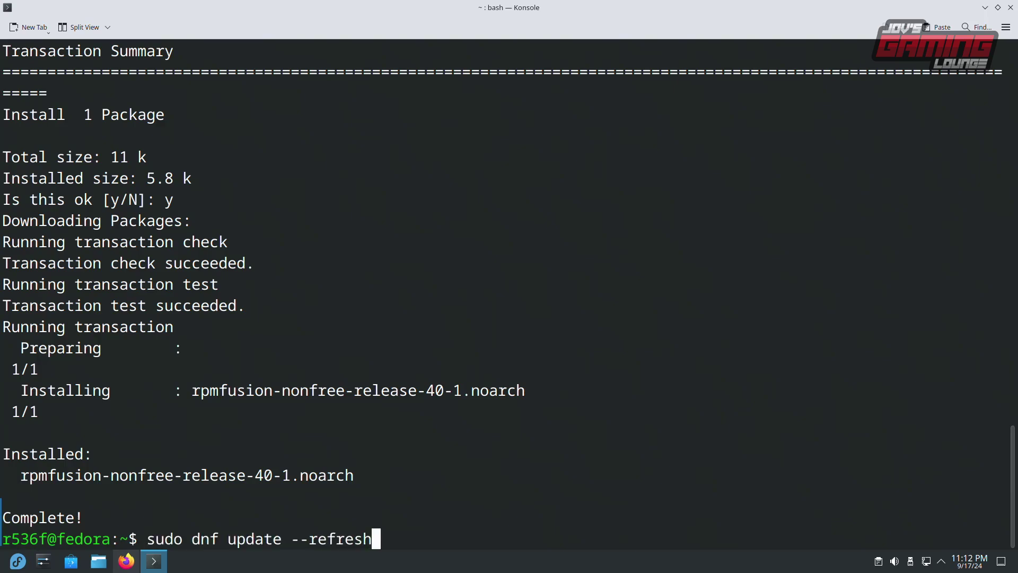
pyautogui.press('Return')
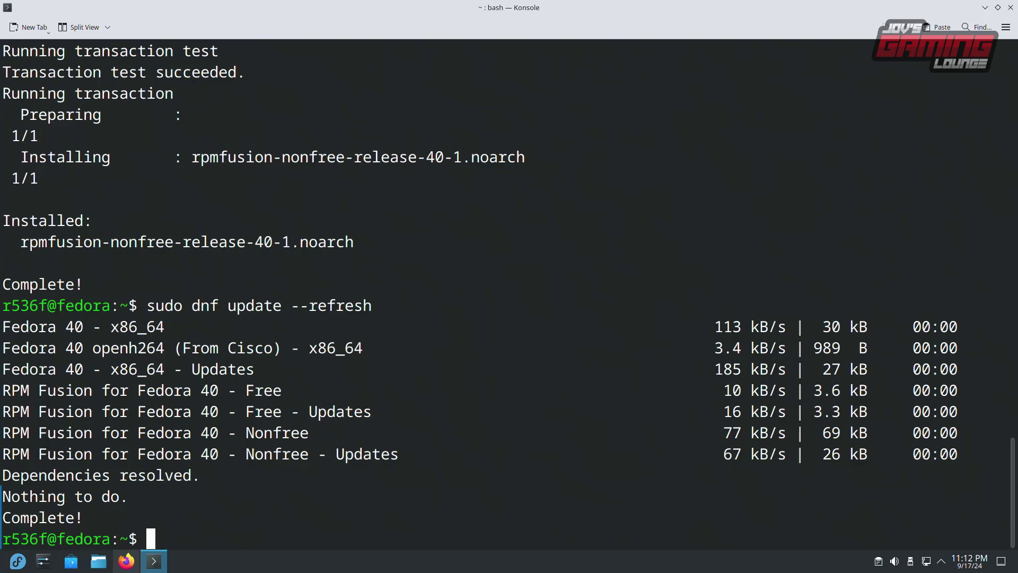
pyautogui.hotkey('ctrl', 'shift', 'v')
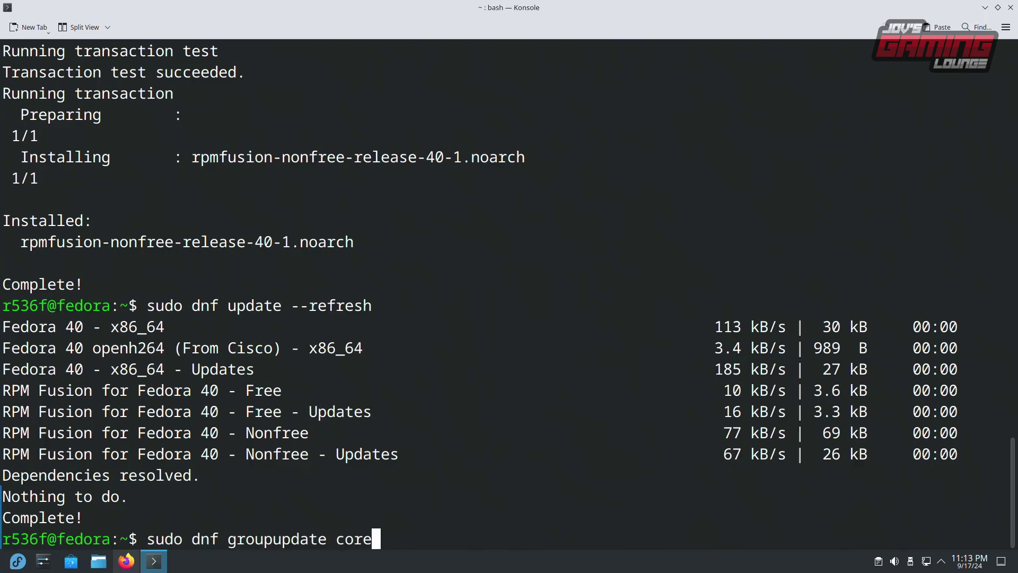
pyautogui.press('Return')
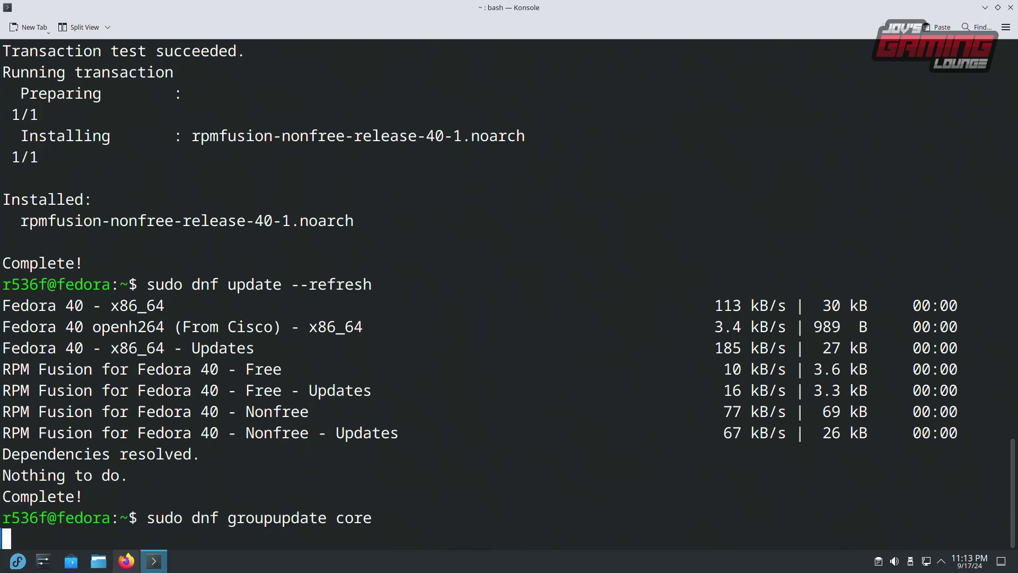
pyautogui.write('y')
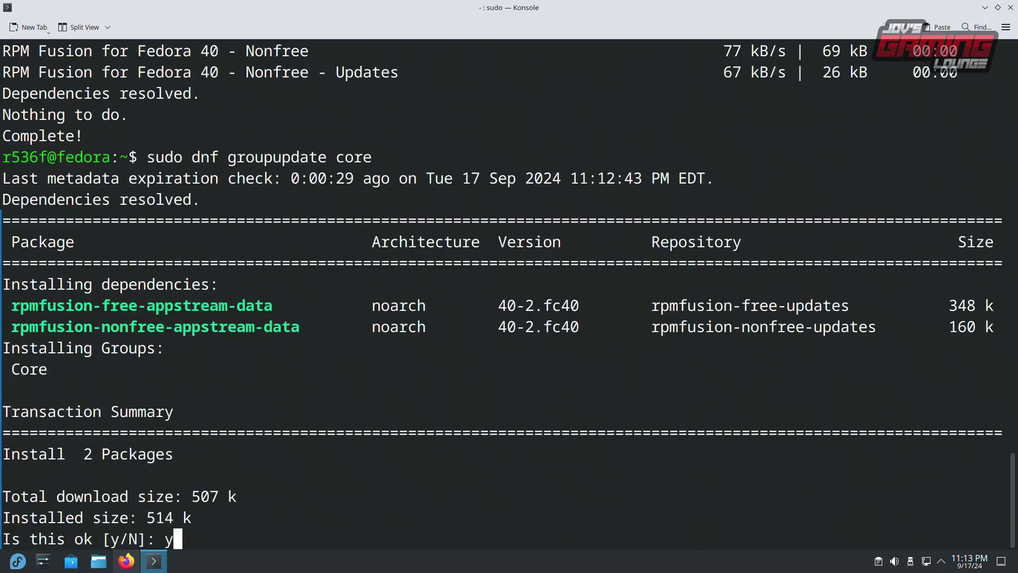
pyautogui.press('Return')
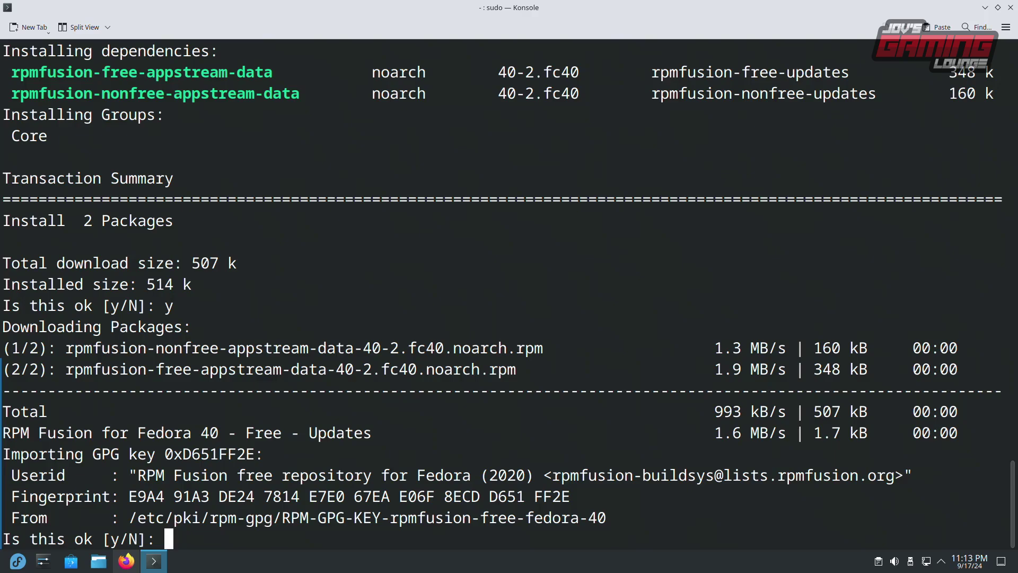
# Accept importing both the RPM Fusion free and nonfree repository signing keys
pyautogui.write('y')
pyautogui.press('Return')
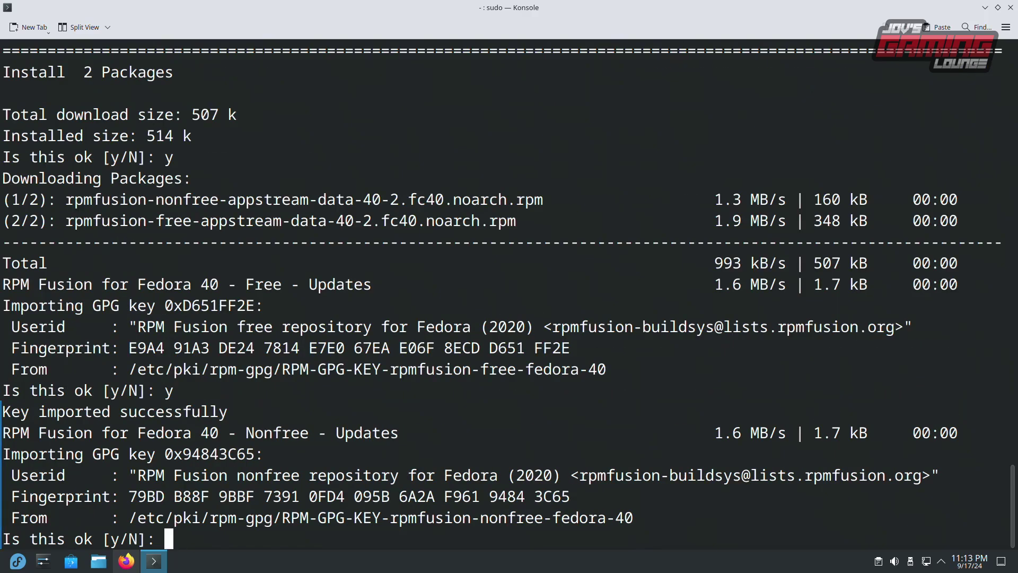
pyautogui.write('y')
pyautogui.press('Return')
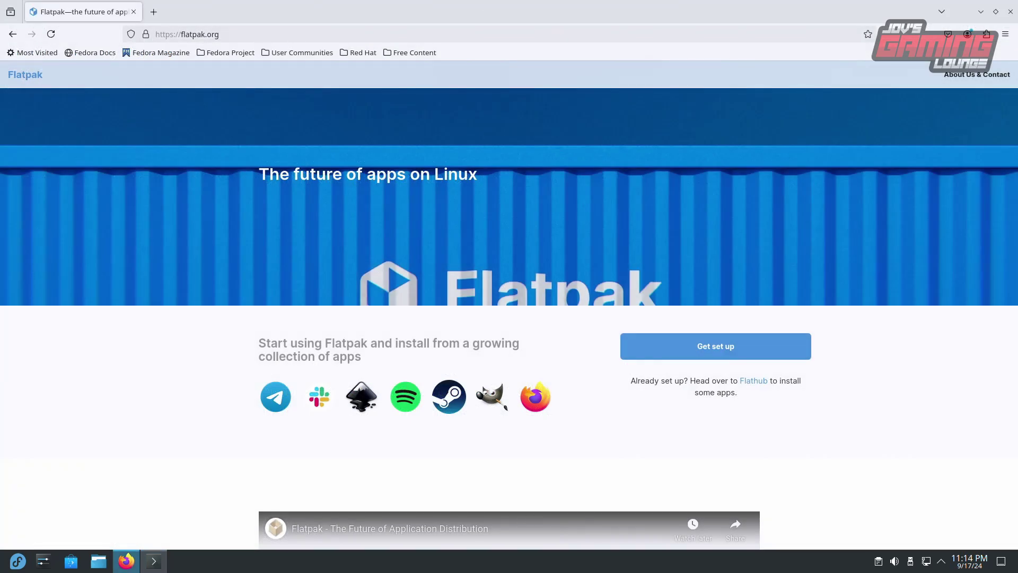
# Copy the Flathub remote-add command from Flatpak's Fedora Quick Setup page and return to Konsole
pyautogui.click(669, 358)
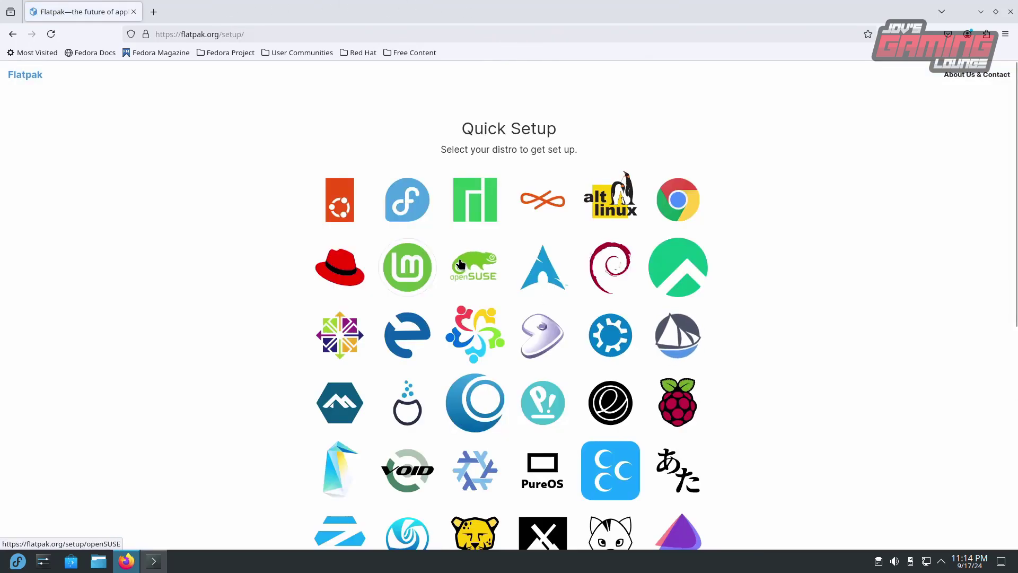
pyautogui.click(402, 203)
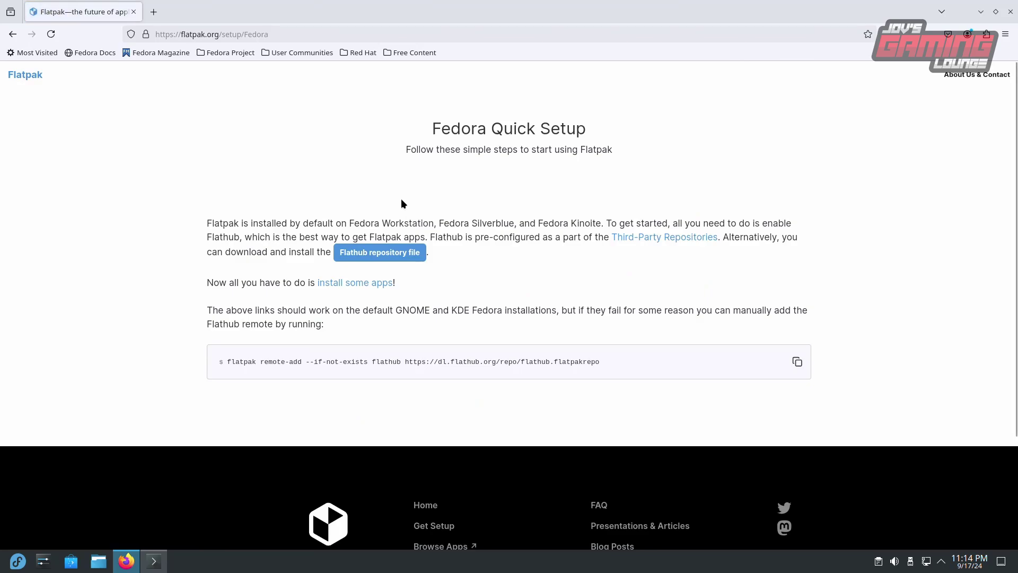
pyautogui.click(797, 362)
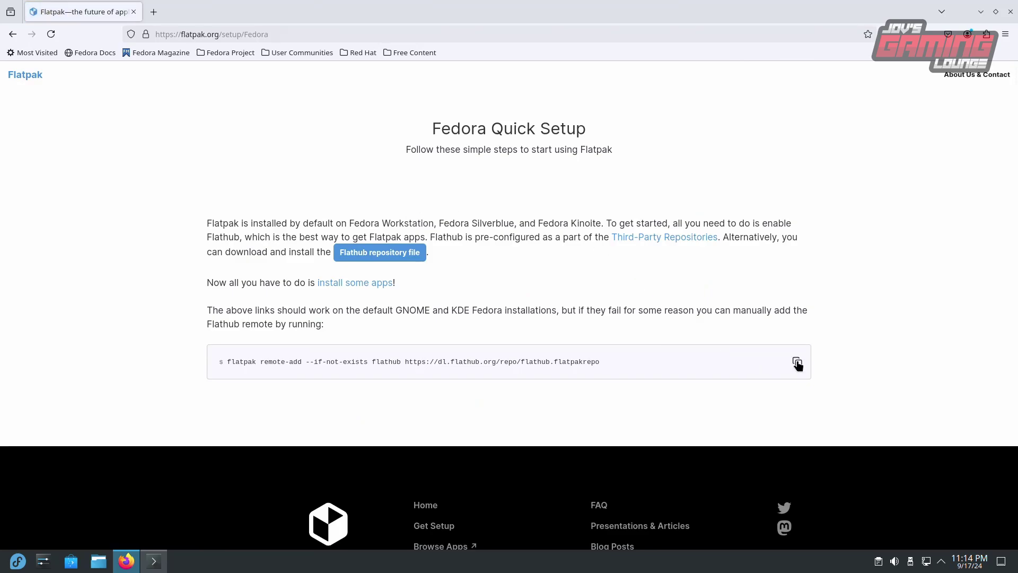
pyautogui.hotkey('alt', 'Tab')
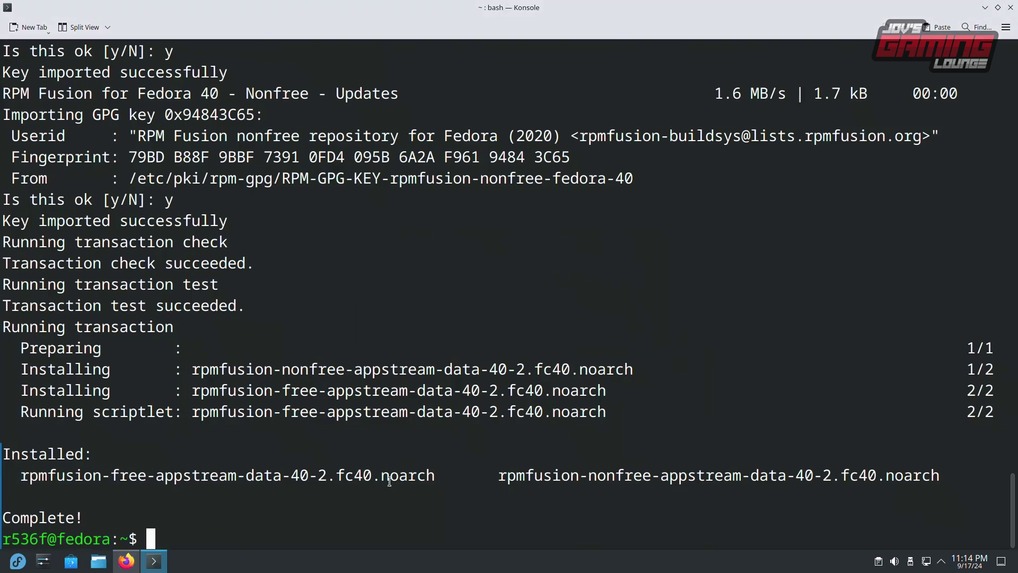
# Run the pasted flatpak remote-add flathub command and authenticate with the account password
pyautogui.hotkey('ctrl', 'shift', 'v')
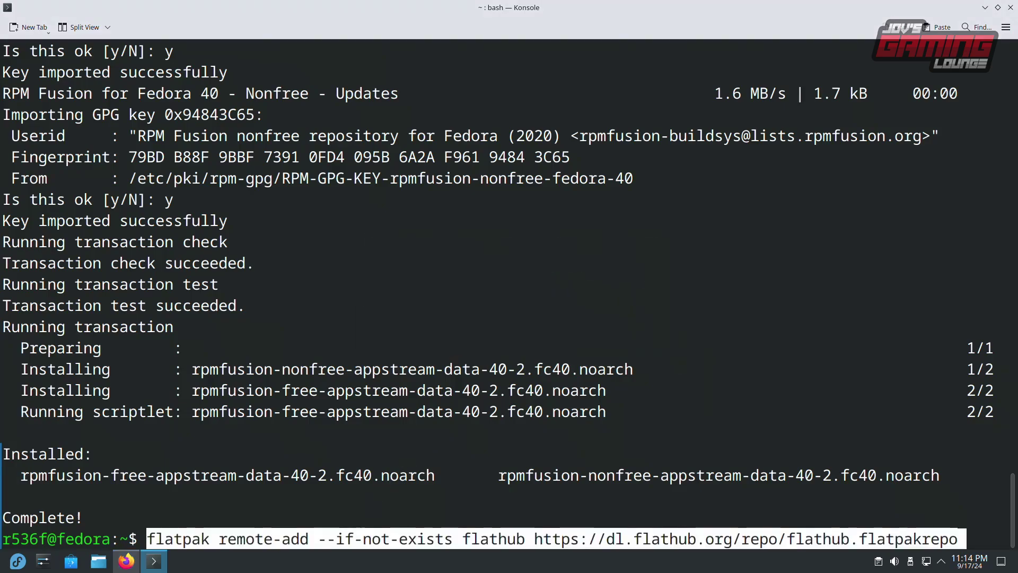
pyautogui.press('Return')
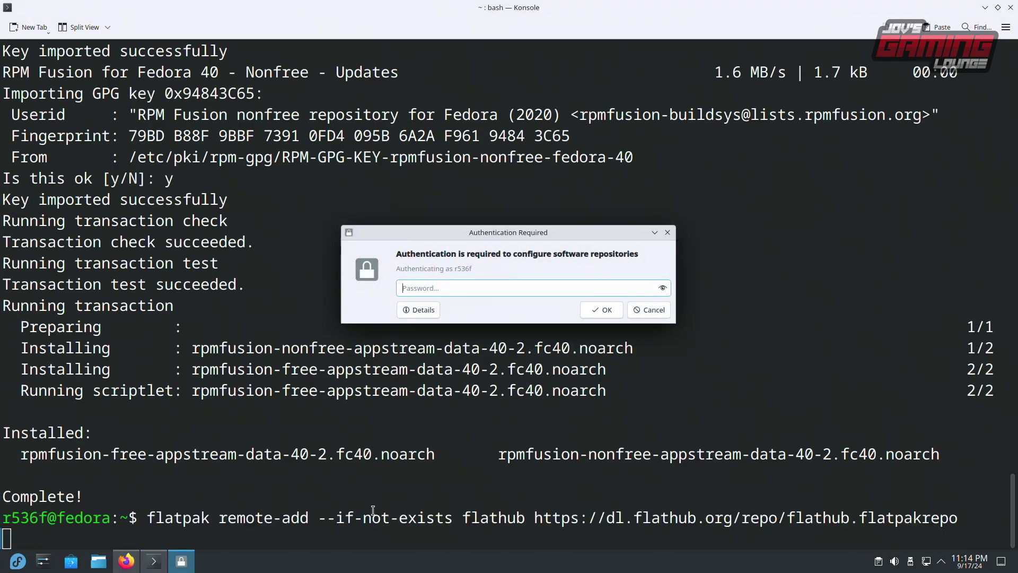
pyautogui.write('•••••••')
pyautogui.press('Return')
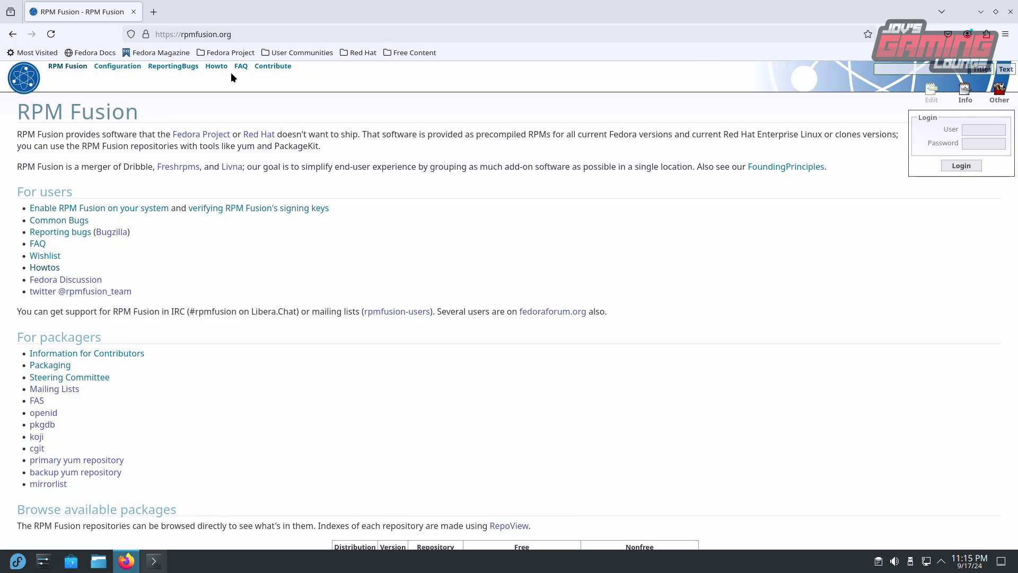
# Go to the RPM Fusion Howto page and zoom the browser in for readability
pyautogui.click(212, 71)
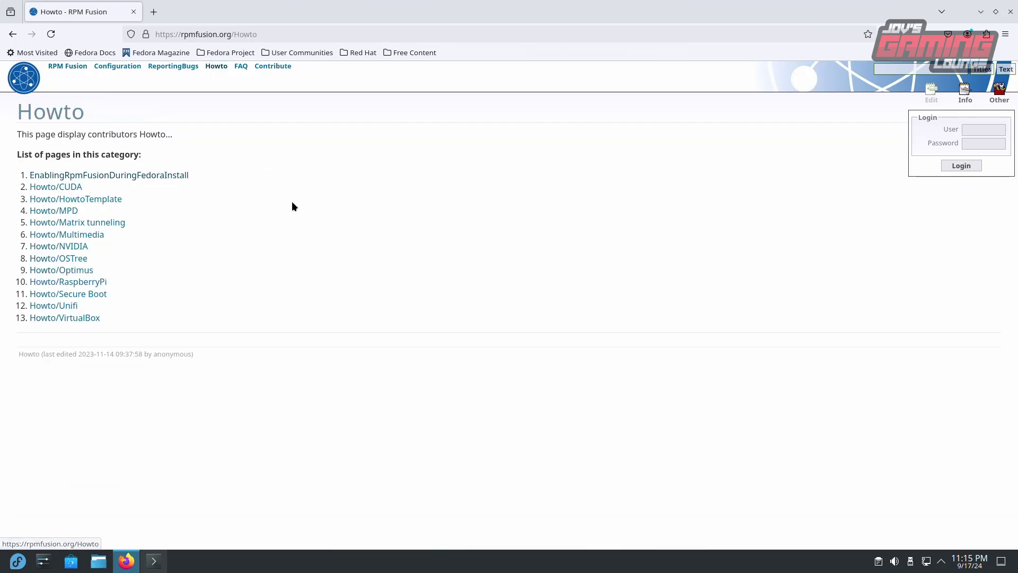
pyautogui.hotkey('ctrl', '+')
pyautogui.hotkey('ctrl', '+')
pyautogui.hotkey('ctrl', '+')
pyautogui.hotkey('ctrl', '+')
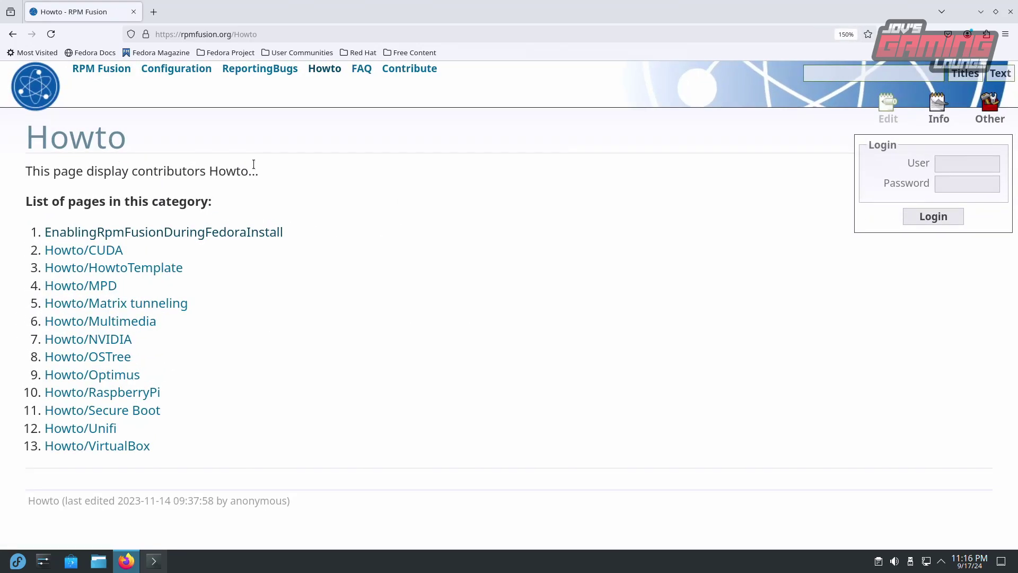
# Open the Howto/NVIDIA guide and jump to its Installing the drivers section
pyautogui.click(98, 342)
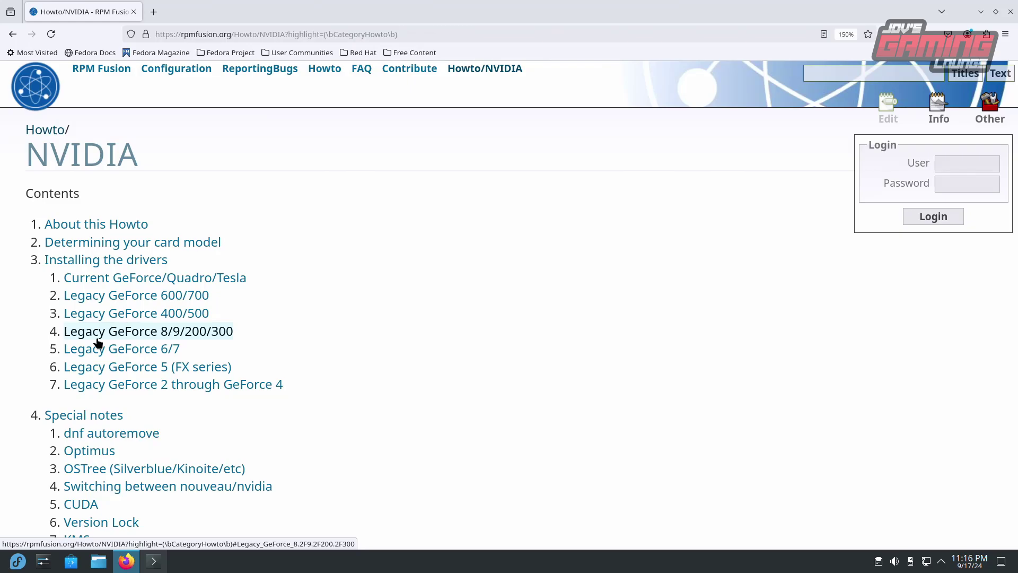
pyautogui.click(131, 261)
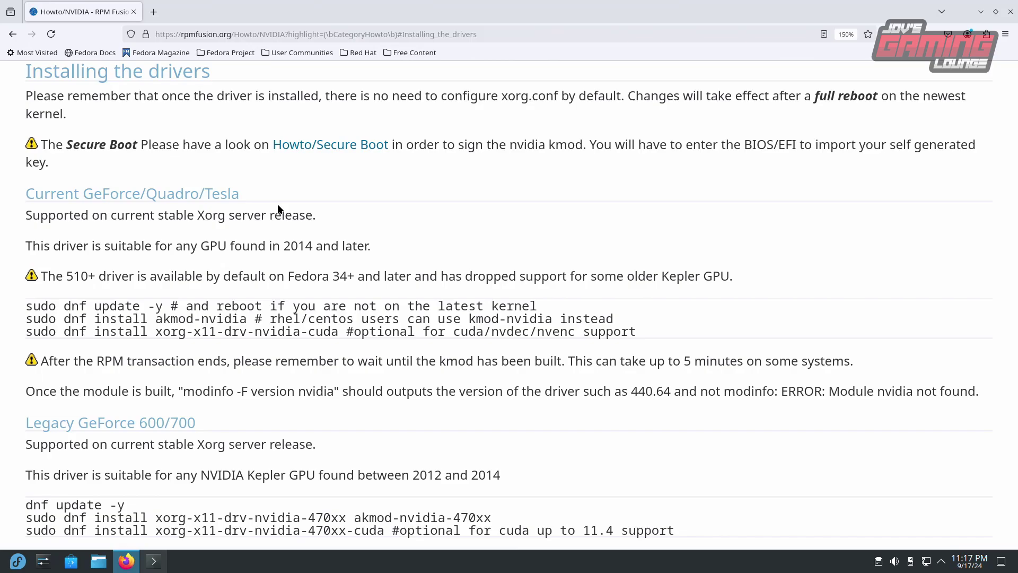
pyautogui.tripleClick(206, 306)
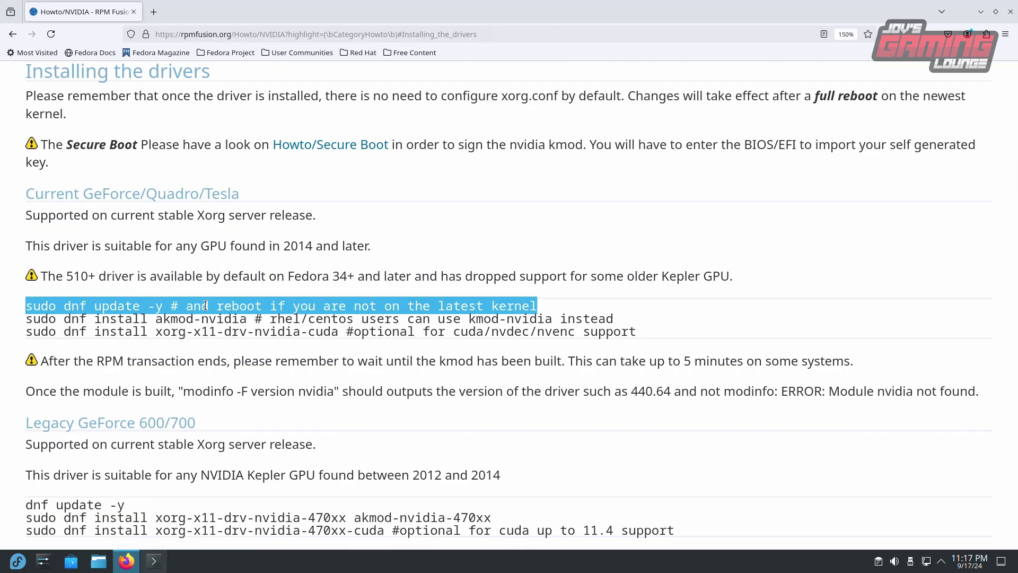
pyautogui.tripleClick(197, 320)
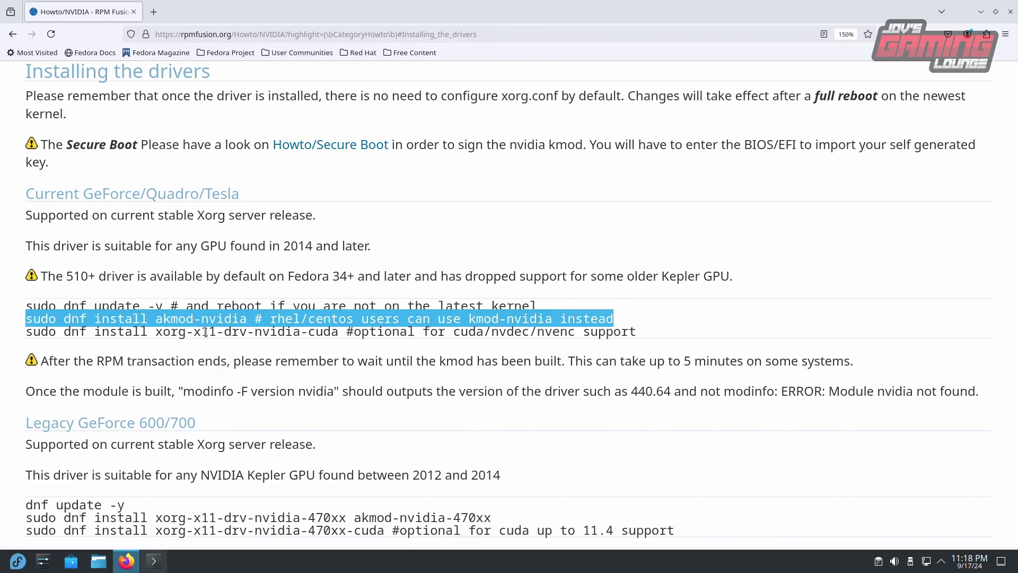
pyautogui.tripleClick(205, 332)
pyautogui.click(206, 333)
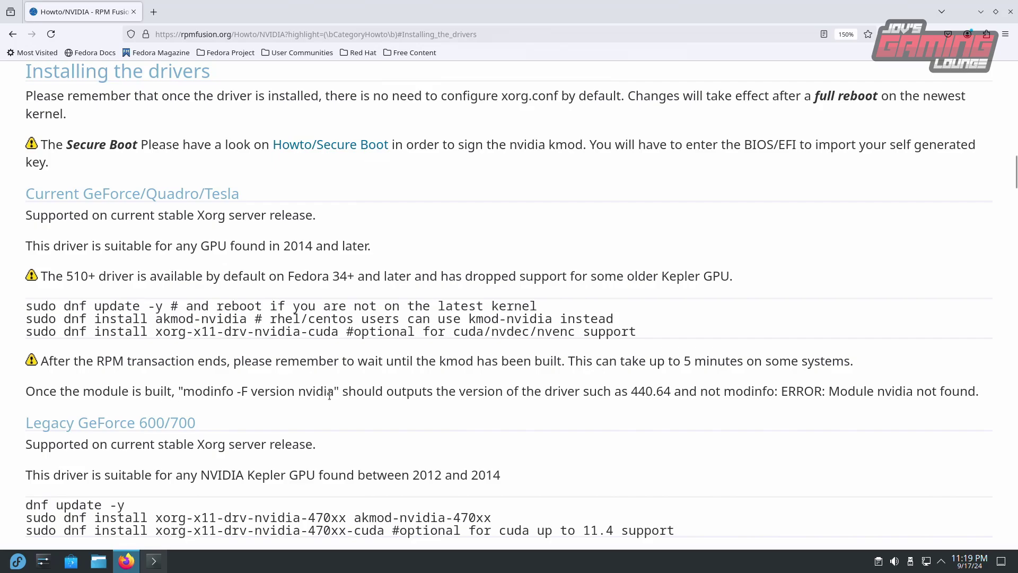
# Highlight the modinfo check, example version 440.64 and module-not-found error, then go back to the Howto list
pyautogui.moveTo(183, 390); pyautogui.dragTo(333, 391)
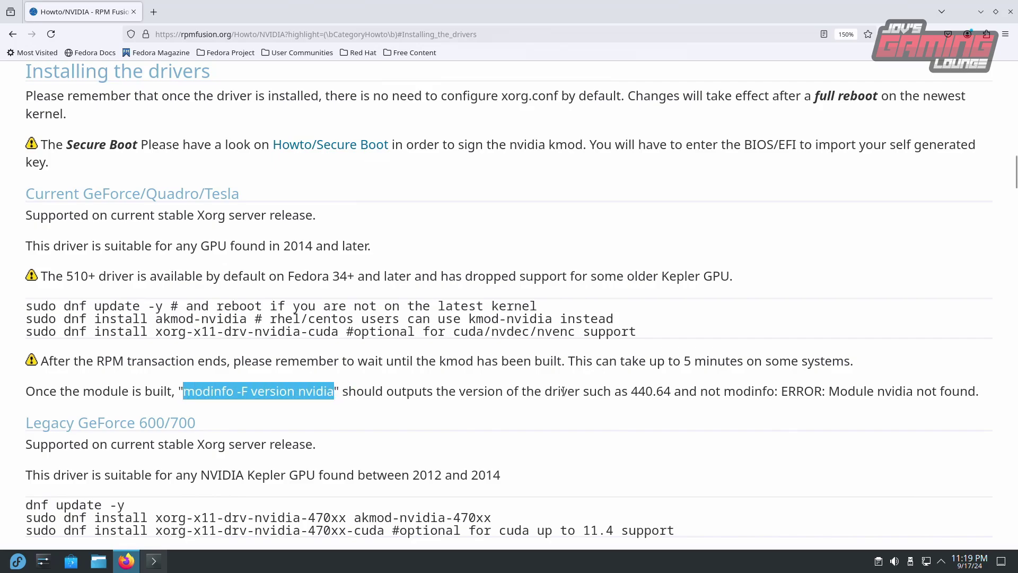
pyautogui.moveTo(589, 392); pyautogui.dragTo(677, 397)
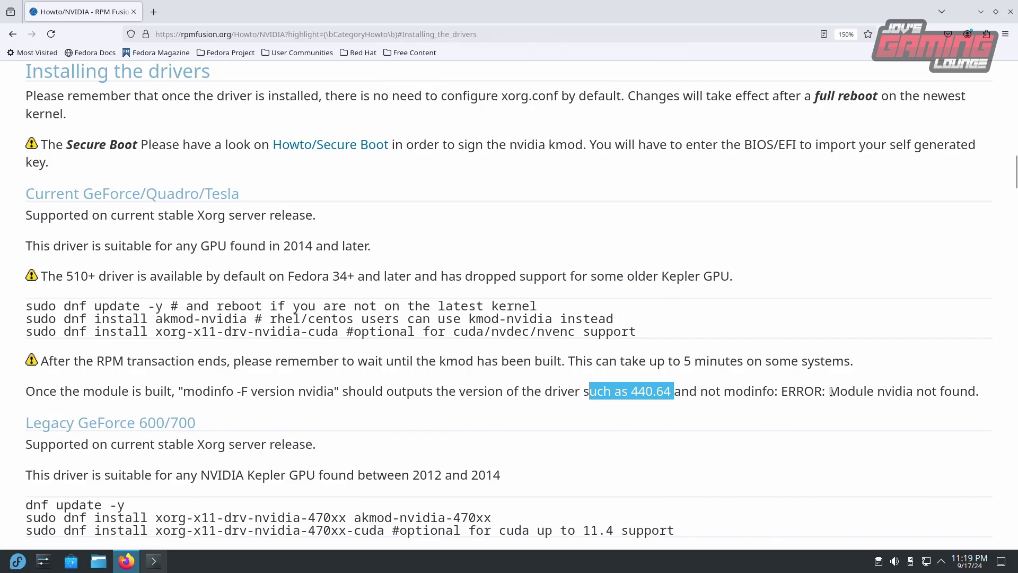
pyautogui.moveTo(778, 391); pyautogui.dragTo(936, 394)
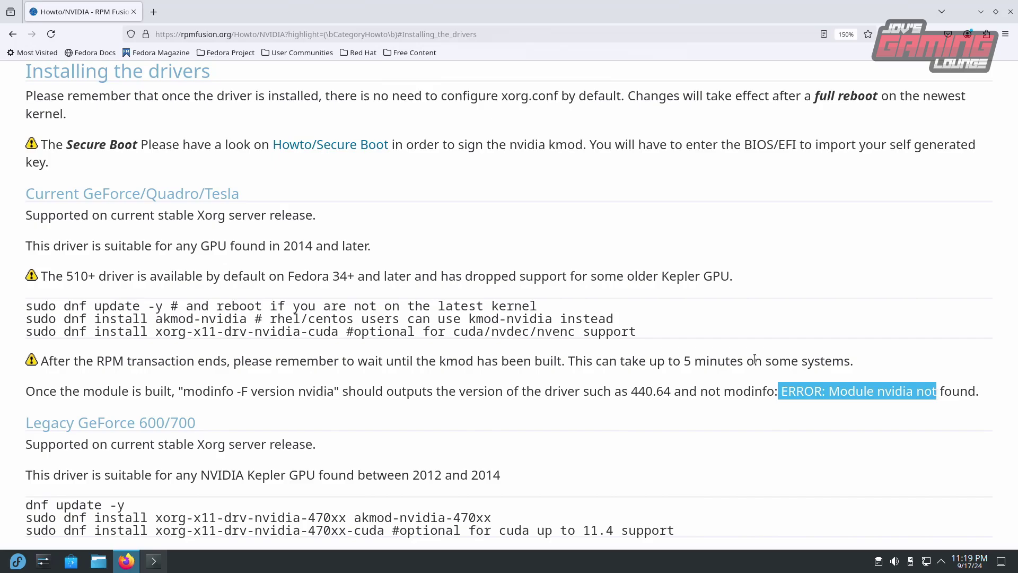
pyautogui.hotkey('alt', 'Left')
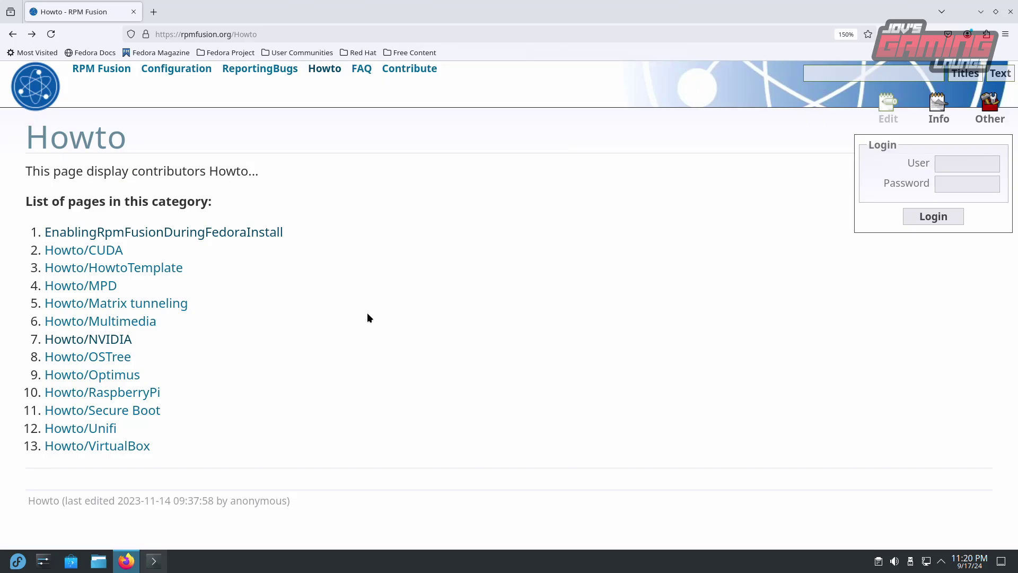
# Copy 'sudo dnf swap ffmpeg-free ffmpeg --allowerasing' from the Multimedia guide into the Konsole prompt
pyautogui.click(127, 324)
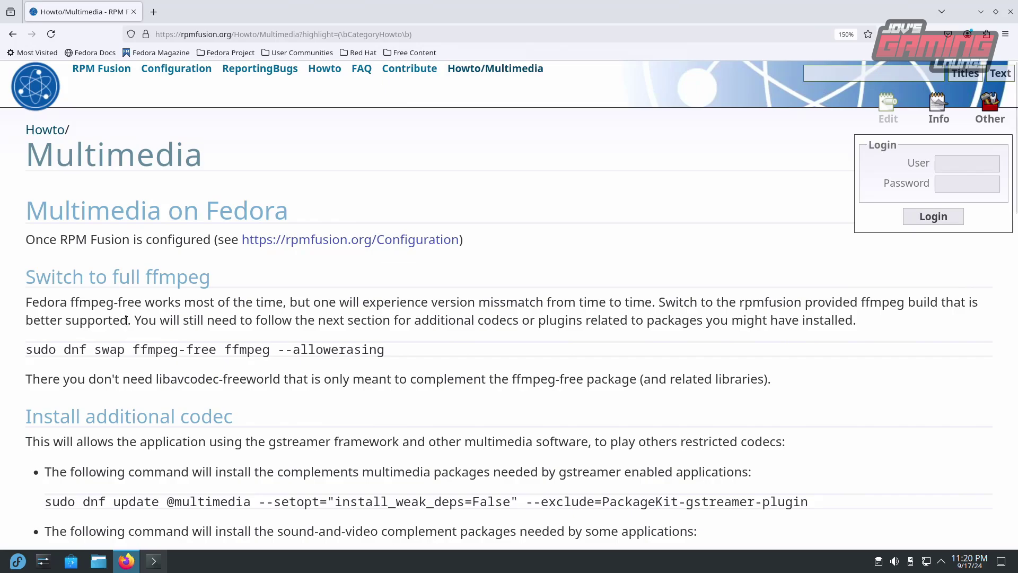
pyautogui.doubleClick(160, 351)
pyautogui.click(160, 351)
pyautogui.rightClick(160, 351)
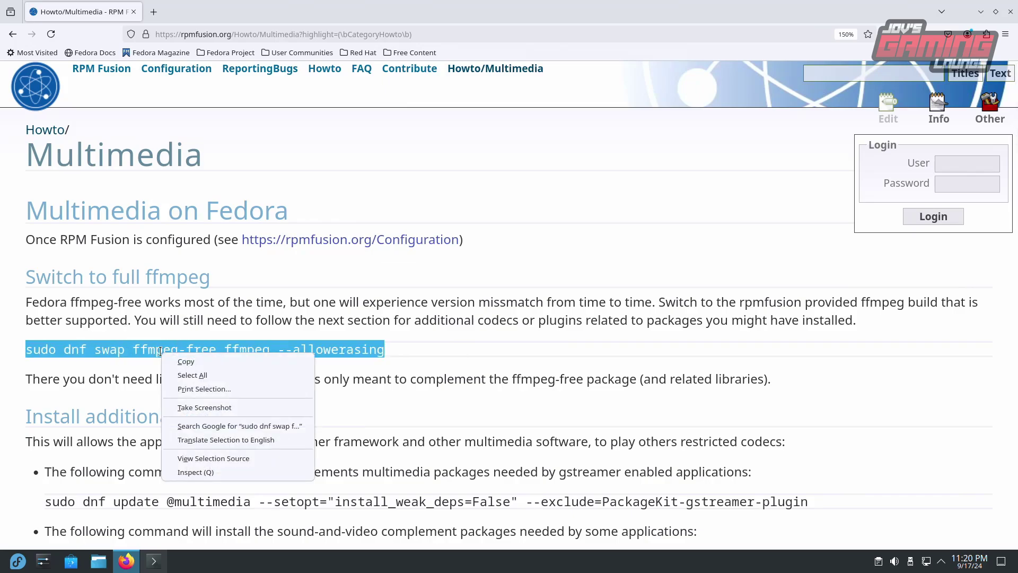
pyautogui.click(179, 362)
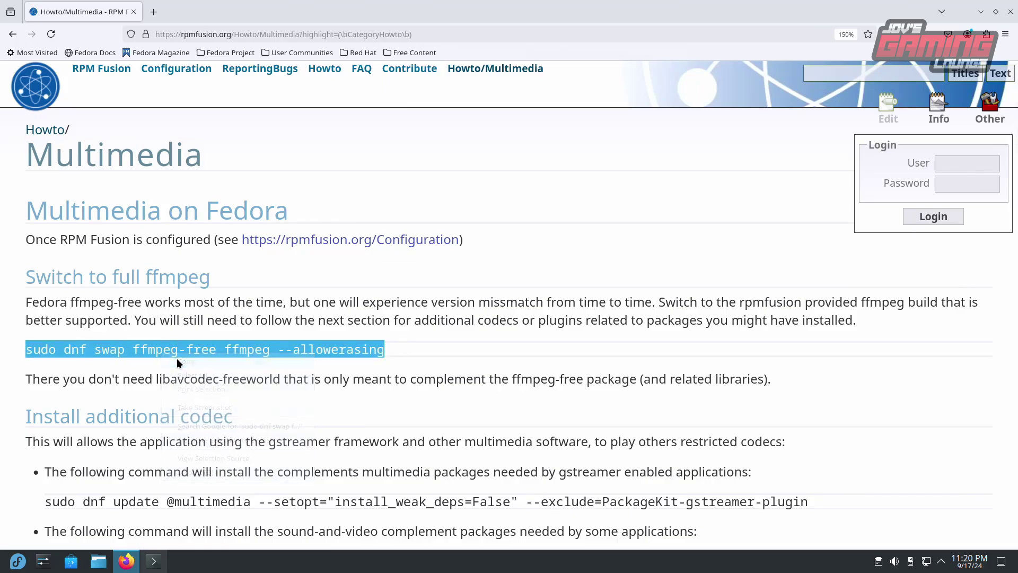
pyautogui.click(154, 561)
pyautogui.hotkey('ctrl', 'shift', 'v')
# Run the ffmpeg swap with sudo and confirm with y, installing ffmpeg-6.1.2-2 in place of ffmpeg-free
pyautogui.press('Return')
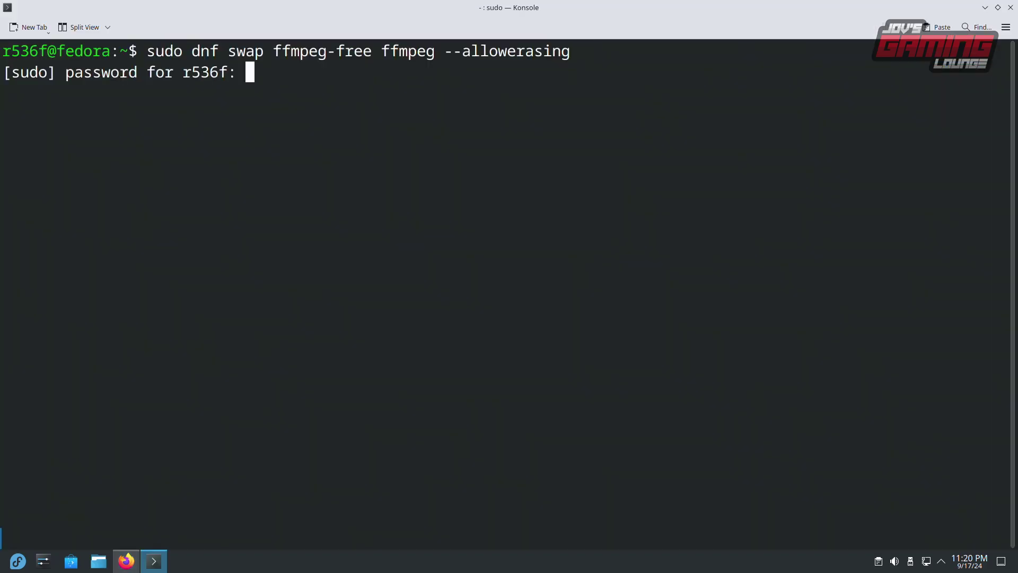
pyautogui.press('Return')
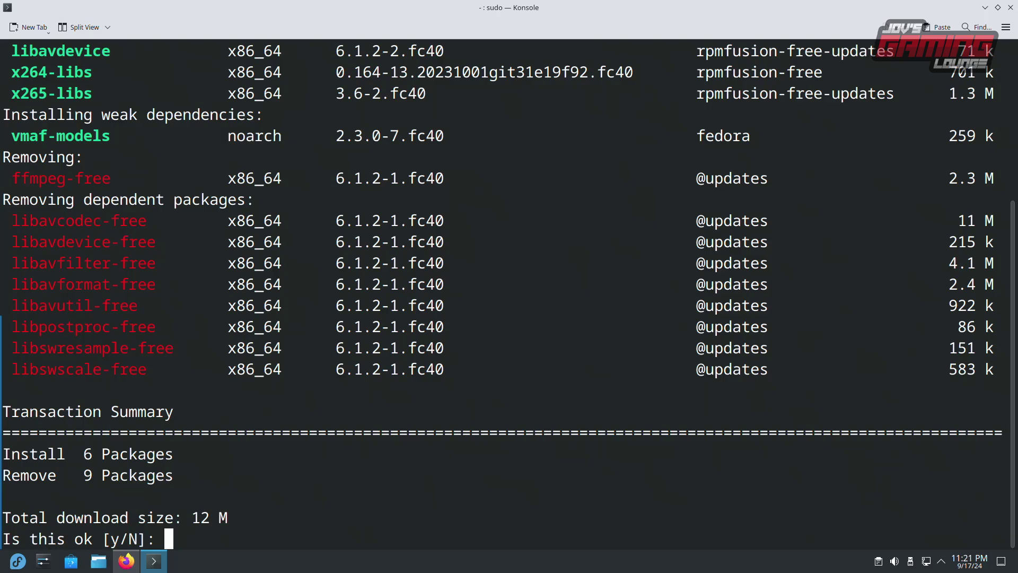
pyautogui.write('y')
pyautogui.press('Return')
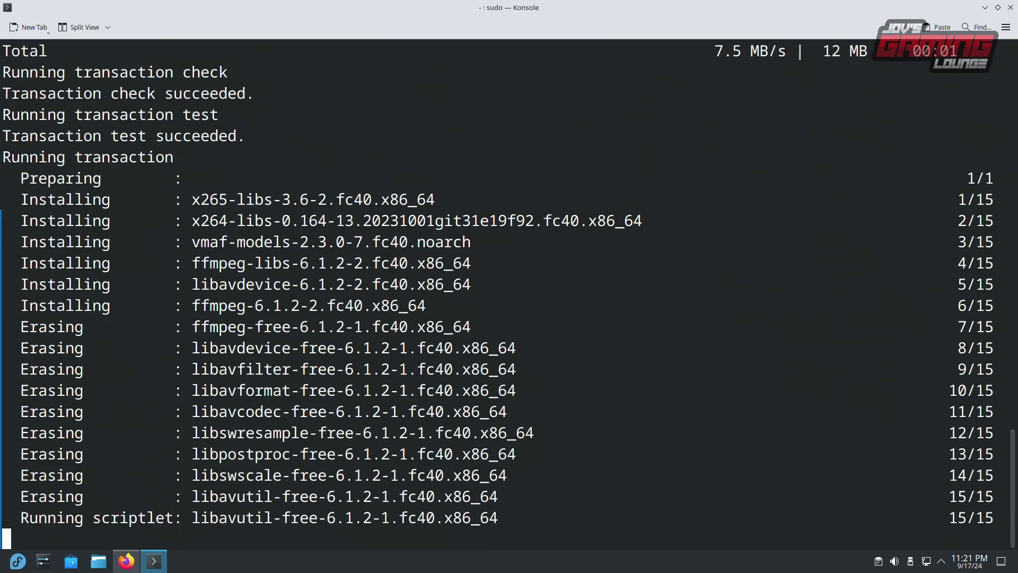
pyautogui.hotkey('alt', 'Tab')
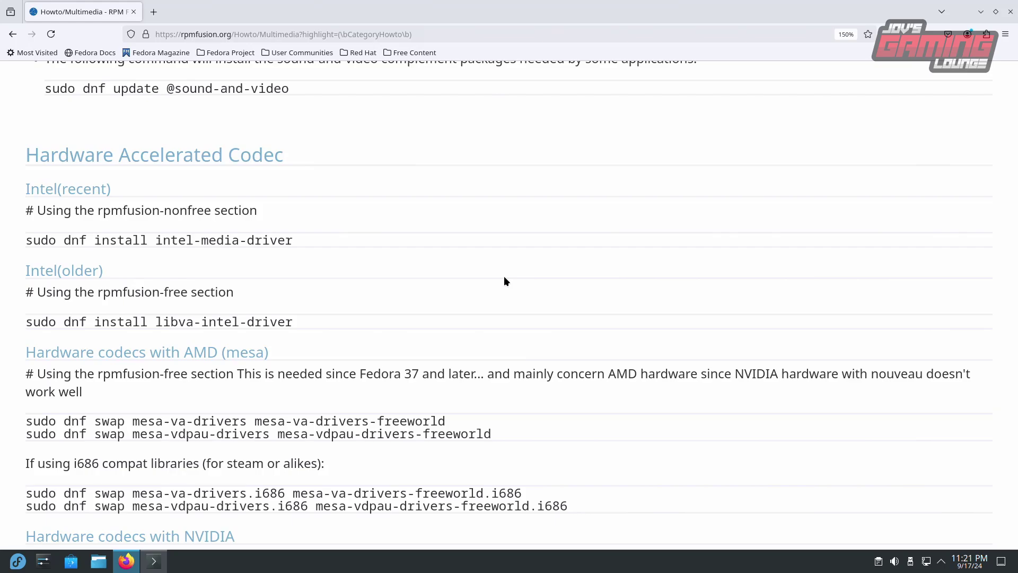
# Copy and run the dnf swap replacing mesa-va-drivers with mesa-va-drivers-freeworld, confirming with y
pyautogui.scroll(-3, 504, 281)
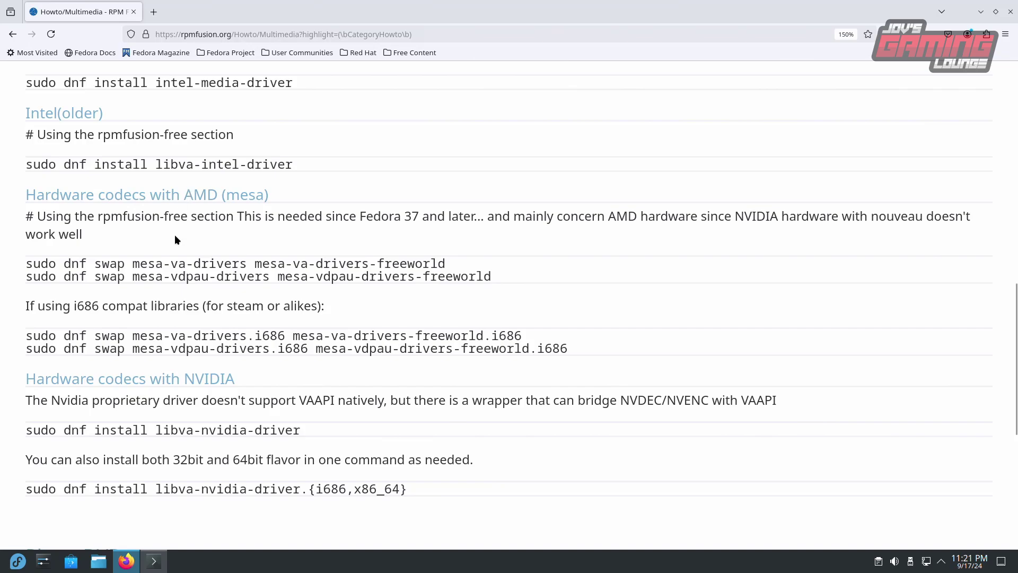
pyautogui.tripleClick(157, 264)
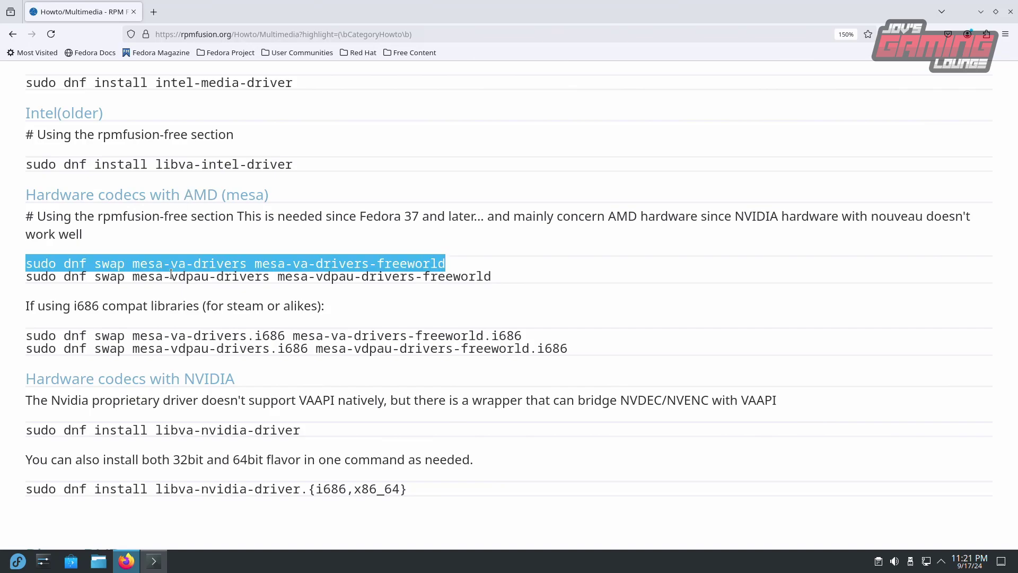
pyautogui.click(154, 561)
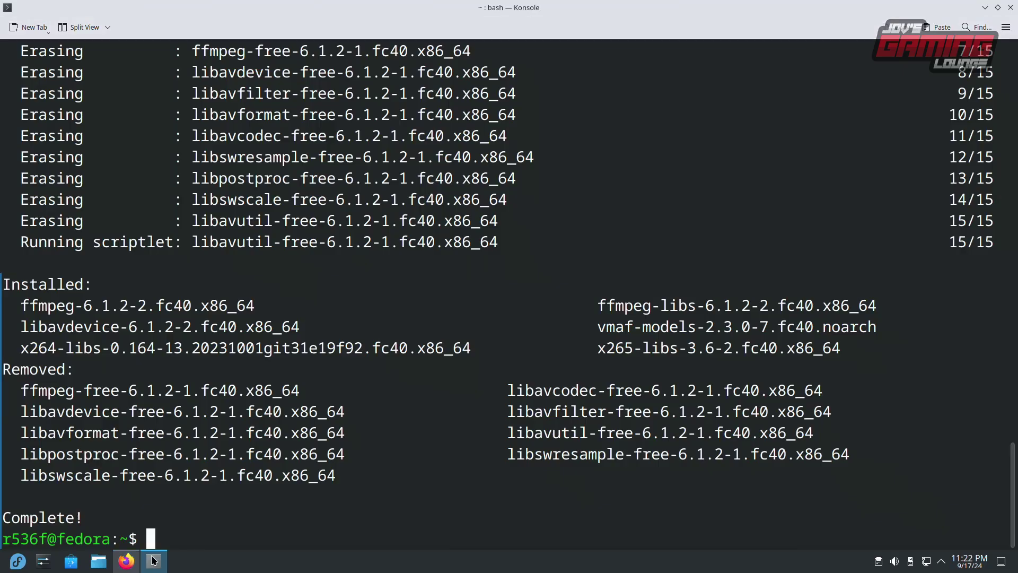
pyautogui.hotkey('ctrl', 'shift', 'v')
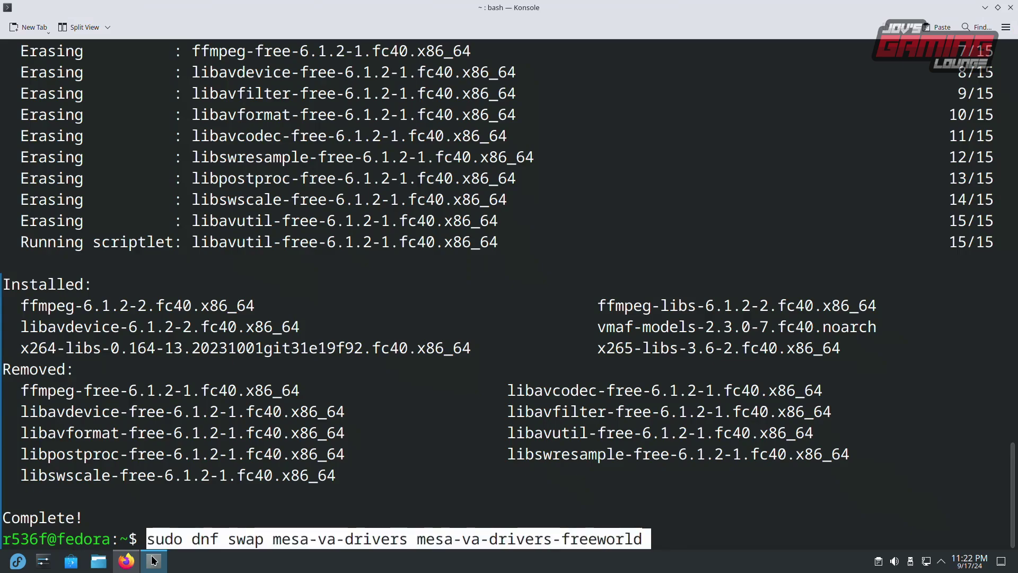
pyautogui.press('Return')
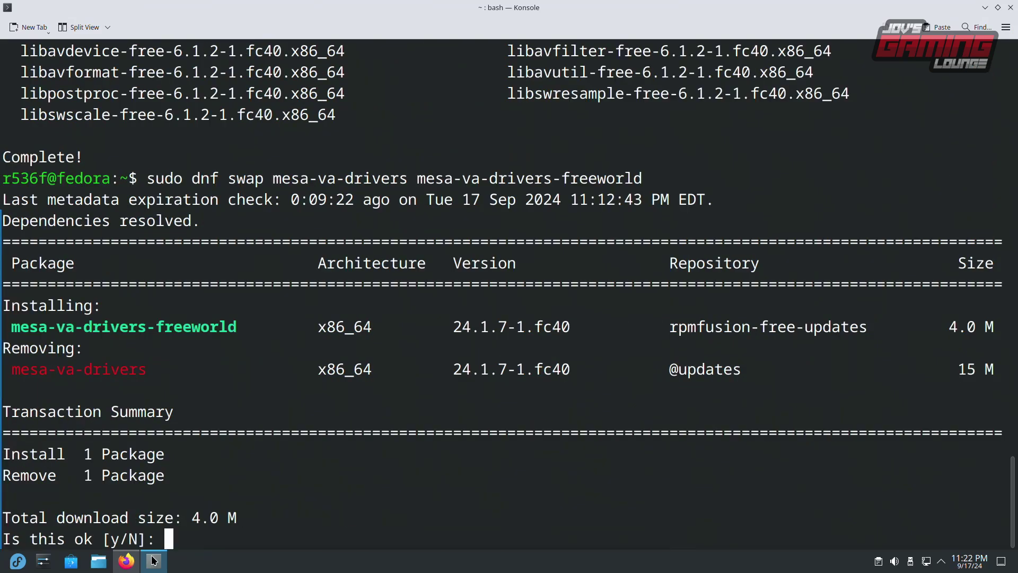
pyautogui.write('y')
pyautogui.press('Return')
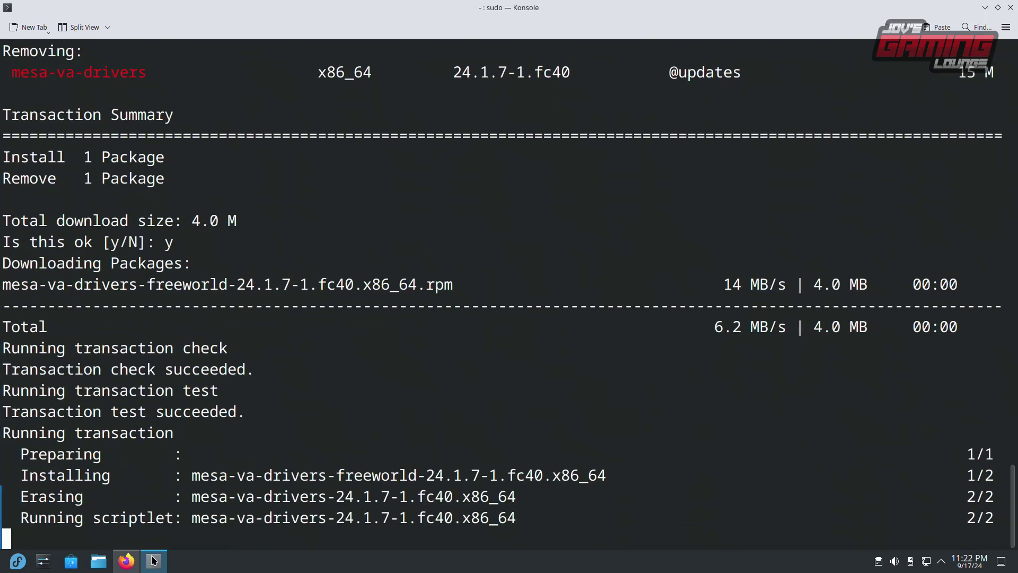
# Run the mesa-vdpau swap command and confirm, installing mesa-vdpau-drivers-freeworld
pyautogui.hotkey('ctrl', 'shift', 'v')
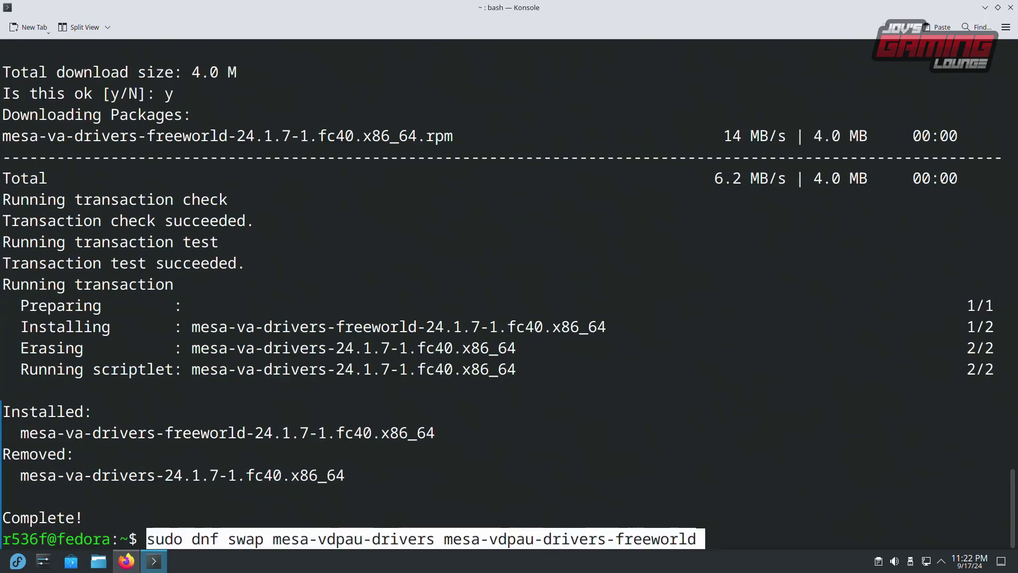
pyautogui.press('Return')
pyautogui.write('y')
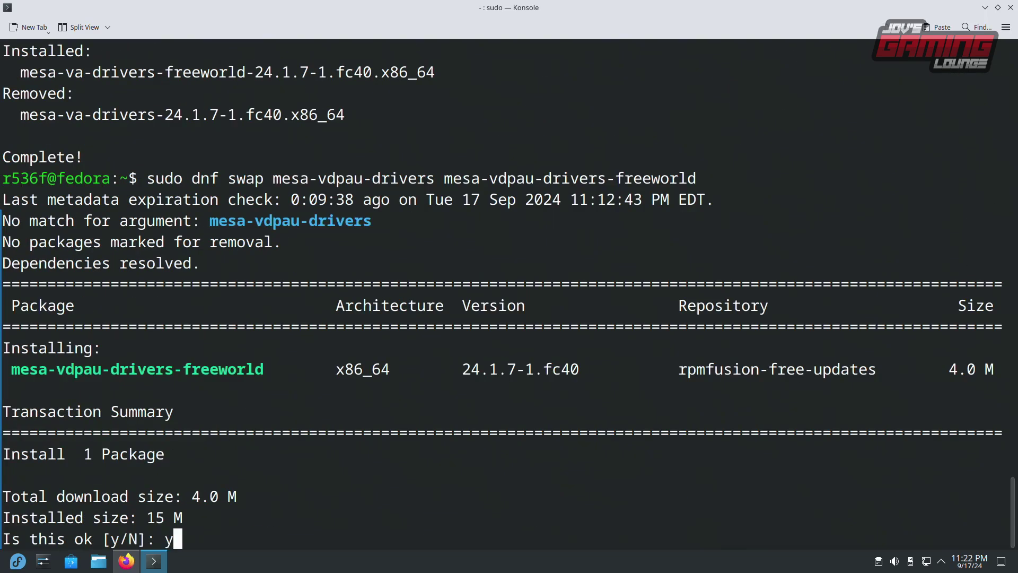
pyautogui.press('Return')
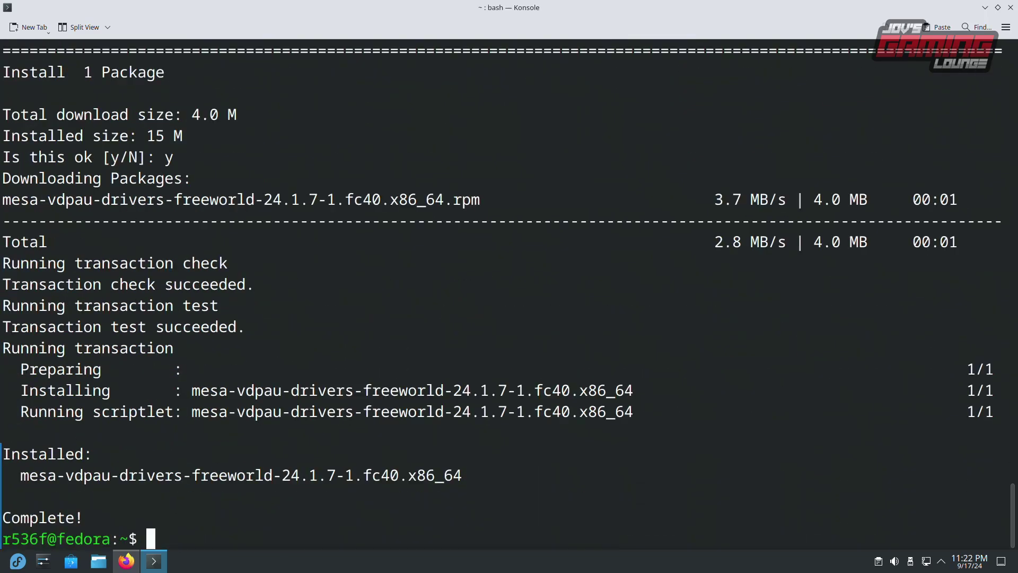
pyautogui.hotkey('alt', 'Tab')
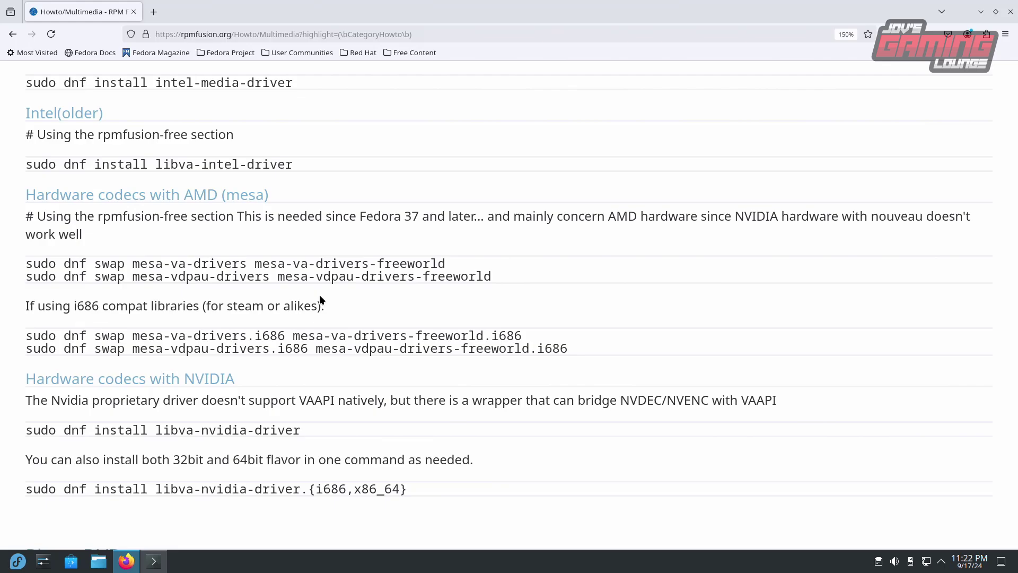
# Copy the i686 mesa-va freeworld swap command into Konsole, run it, and confirm the 20 packages
pyautogui.tripleClick(323, 335)
pyautogui.rightClick(322, 336)
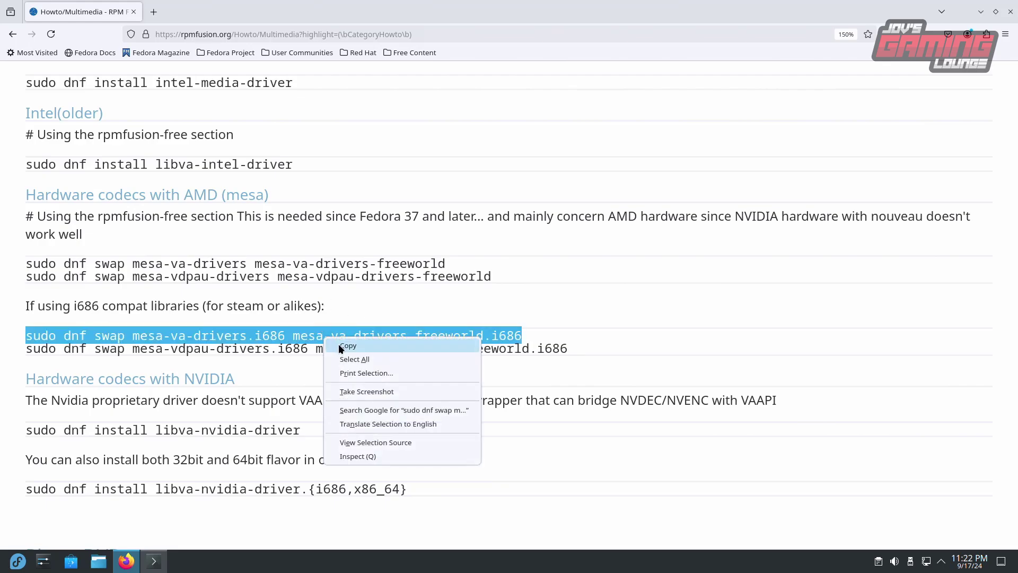
pyautogui.click(340, 345)
pyautogui.hotkey('alt', 'Tab')
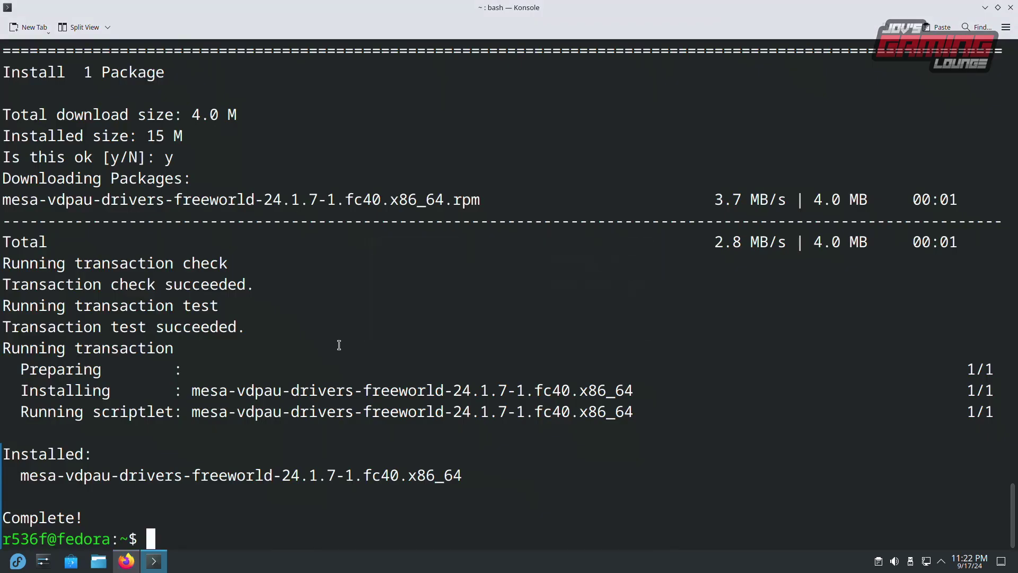
pyautogui.hotkey('ctrl', 'shift', 'v')
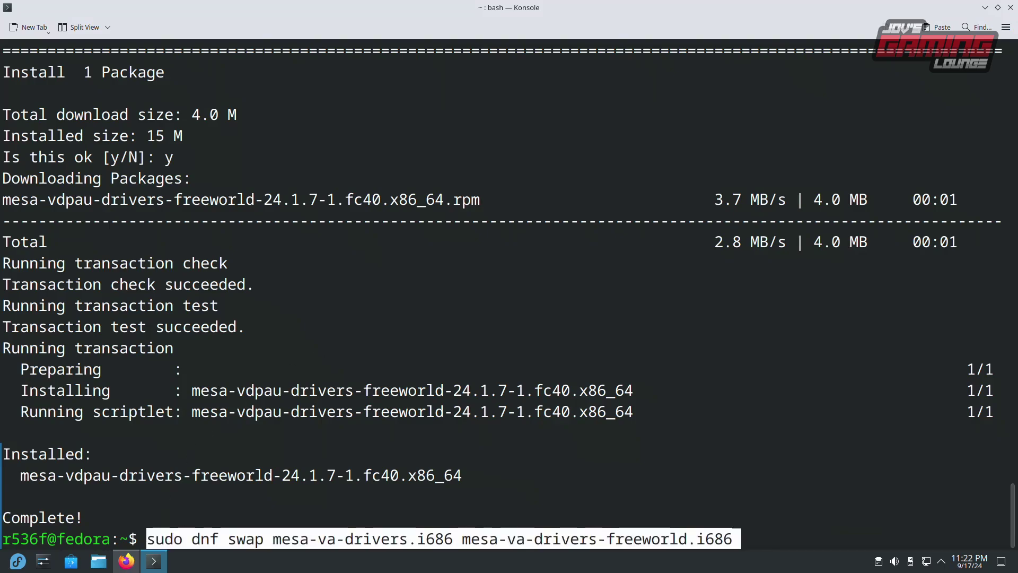
pyautogui.press('Return')
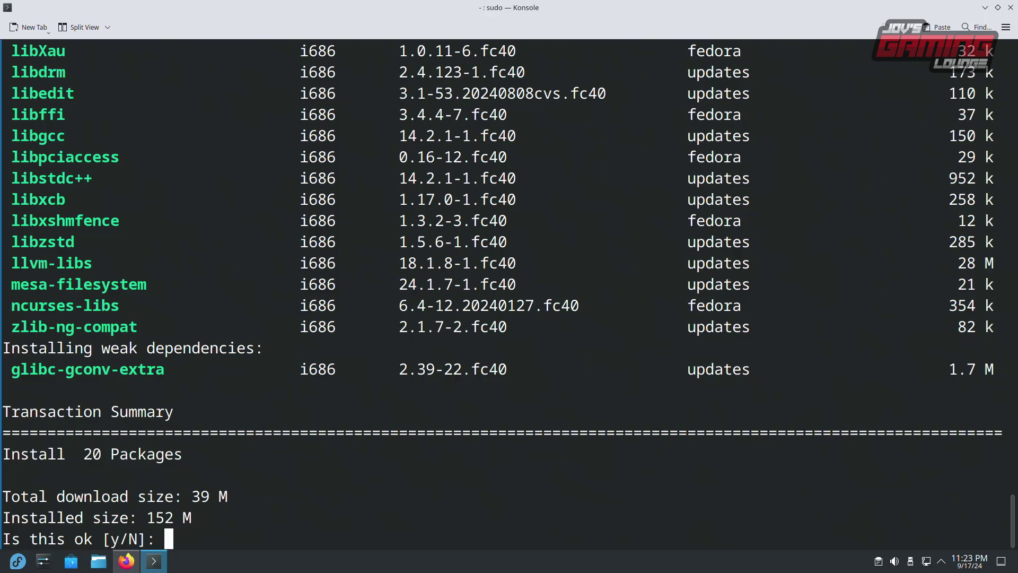
pyautogui.write('y')
pyautogui.press('Return')
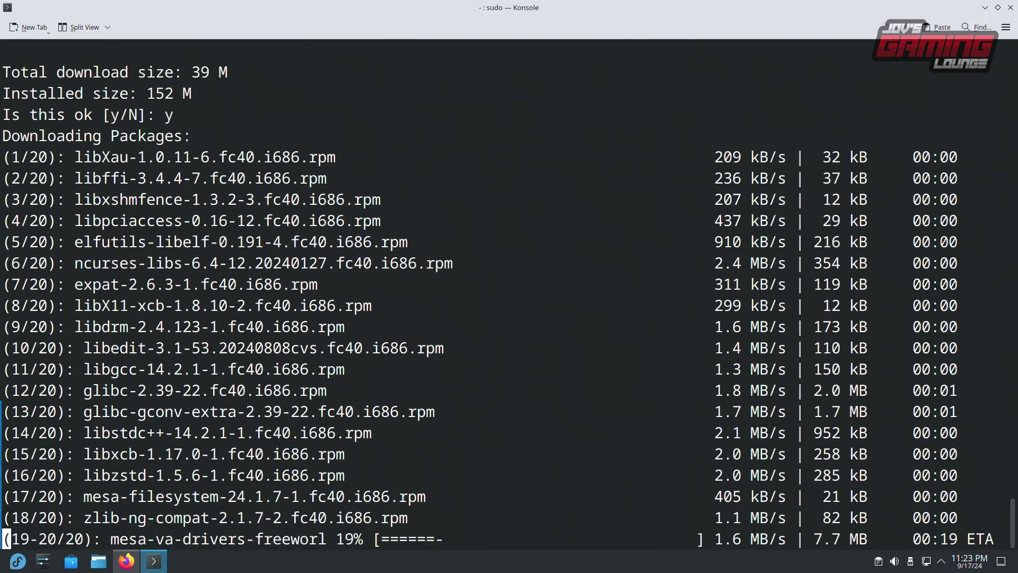
# Copy the i686 mesa-vdpau freeworld swap command into Konsole, run it, and confirm with y
pyautogui.hotkey('alt', 'Tab')
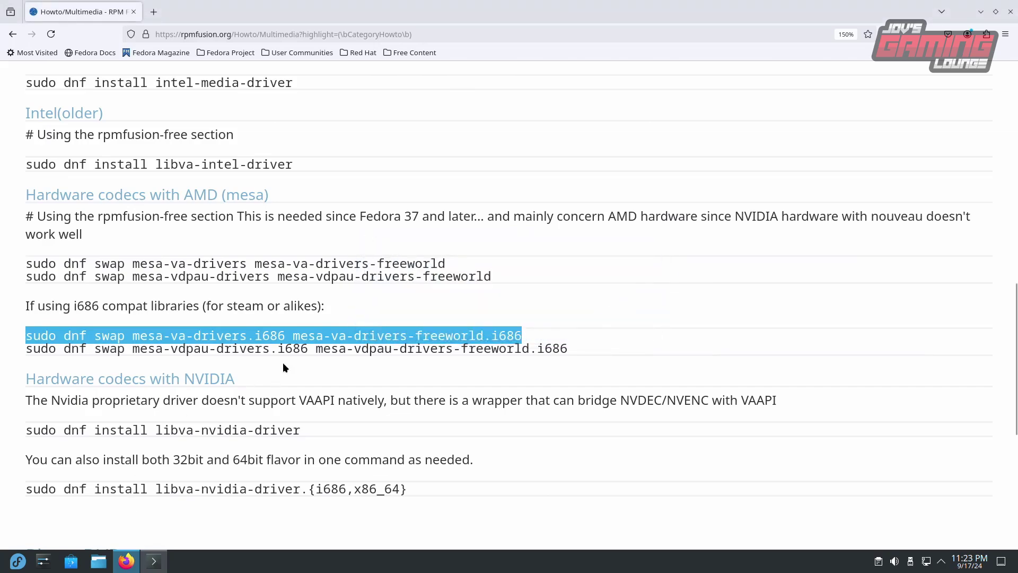
pyautogui.tripleClick(295, 349)
pyautogui.rightClick(295, 349)
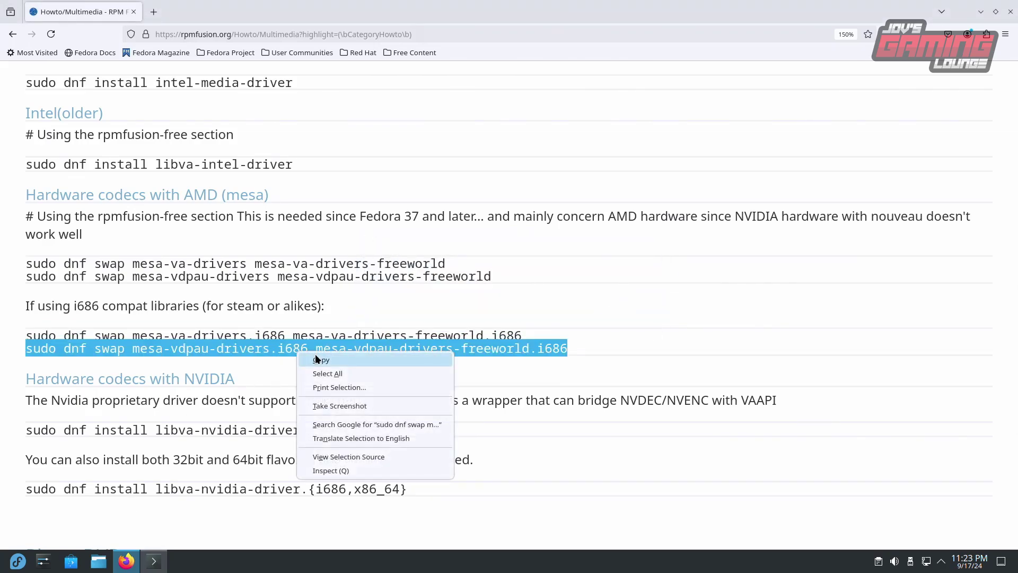
pyautogui.click(318, 358)
pyautogui.hotkey('alt', 'Tab')
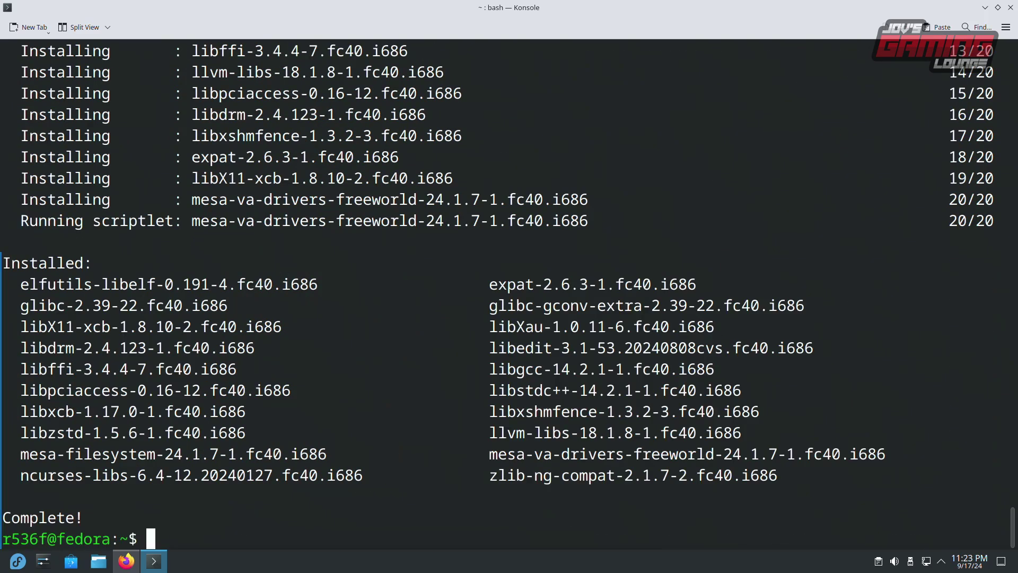
pyautogui.hotkey('ctrl', 'shift', 'v')
pyautogui.press('Return')
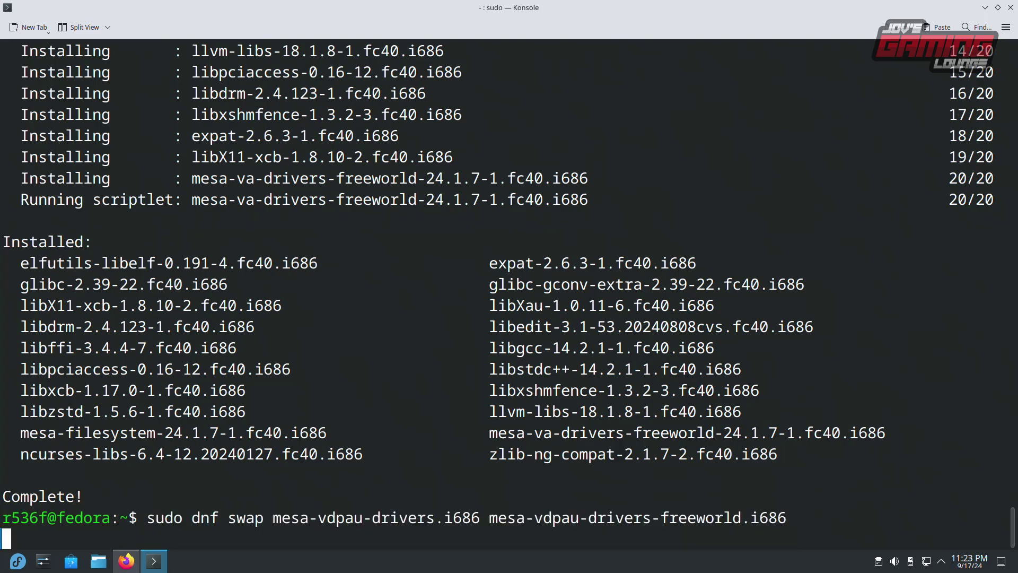
pyautogui.write('y')
pyautogui.press('Return')
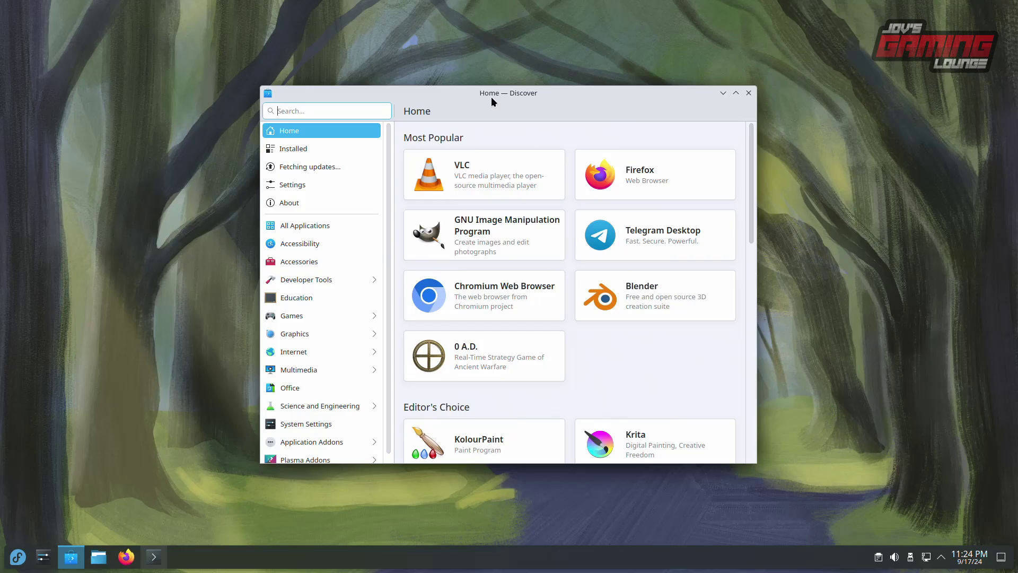
# Search Discover for steam, install the Fedora Linux Steam package, launch it, and minimize Discover
pyautogui.write('steam')
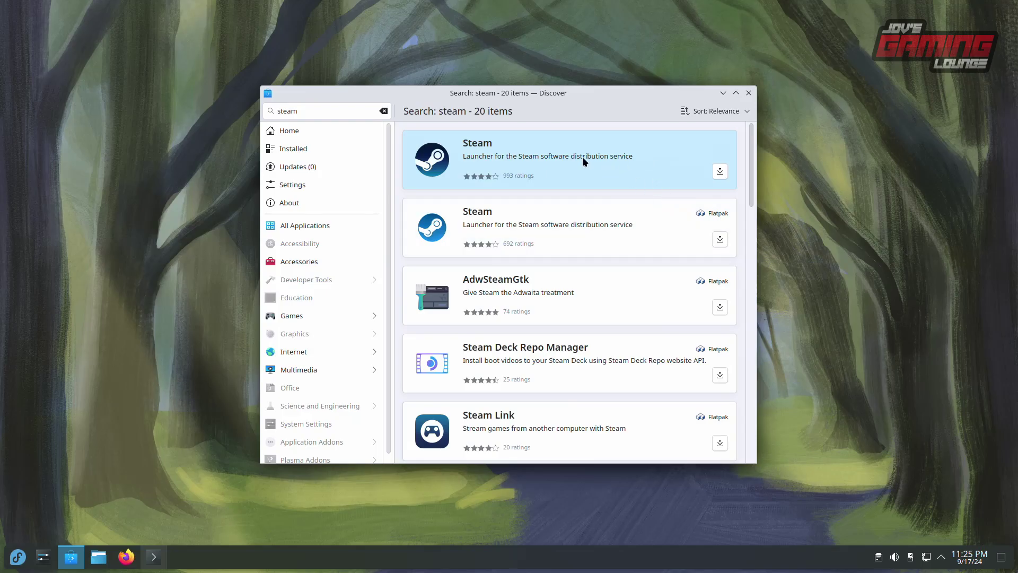
pyautogui.click(721, 172)
pyautogui.click(533, 156)
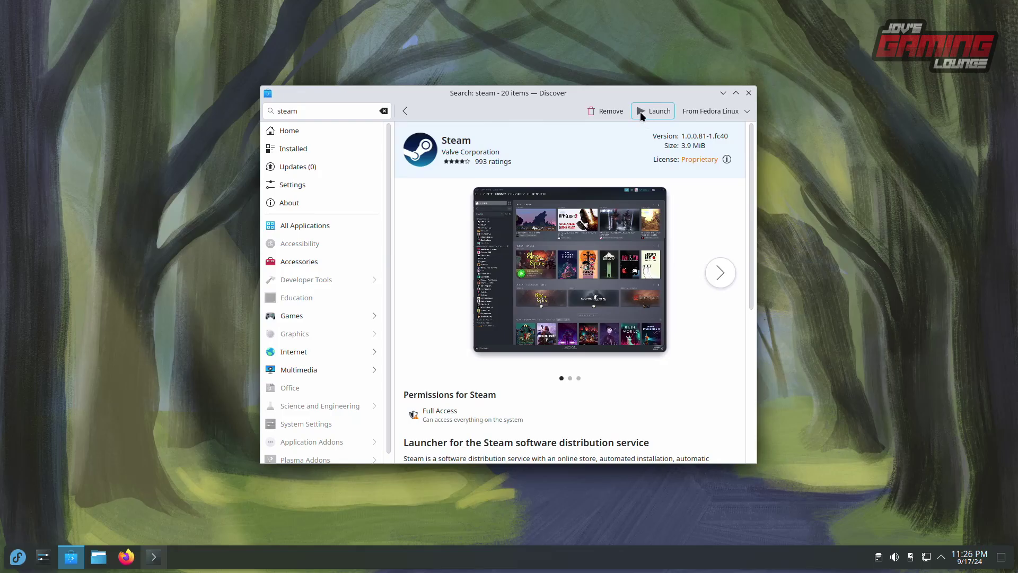
pyautogui.click(641, 111)
pyautogui.click(724, 93)
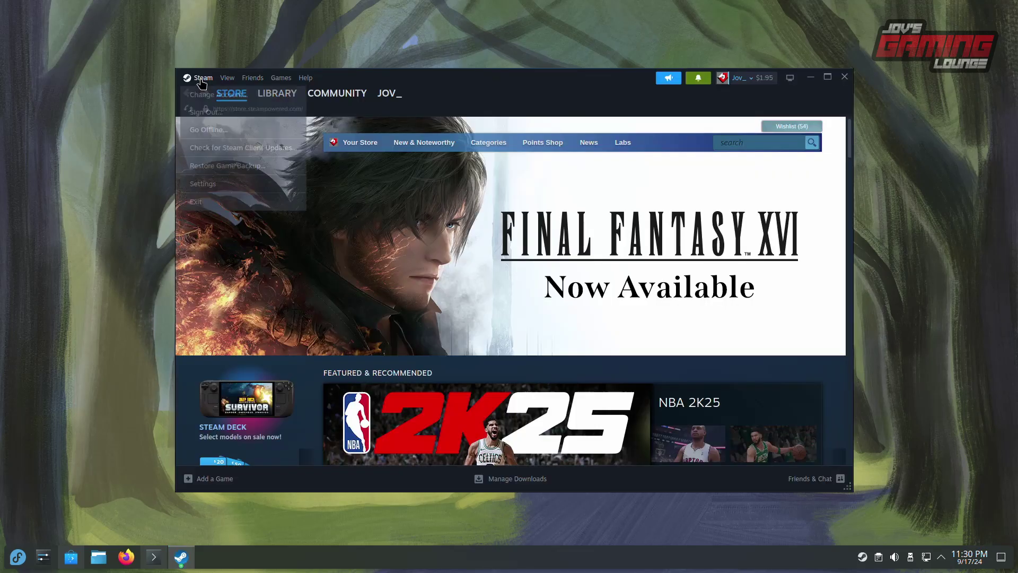
# Enable Steam Play for all other titles in Steam's Compatibility settings and restart Steam
pyautogui.click(200, 78)
pyautogui.click(201, 184)
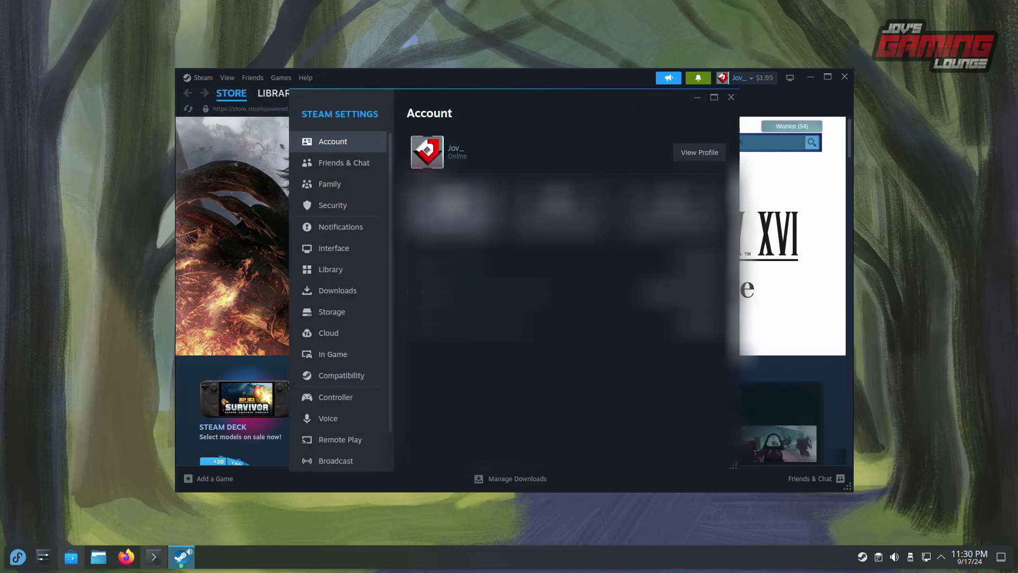
pyautogui.click(342, 375)
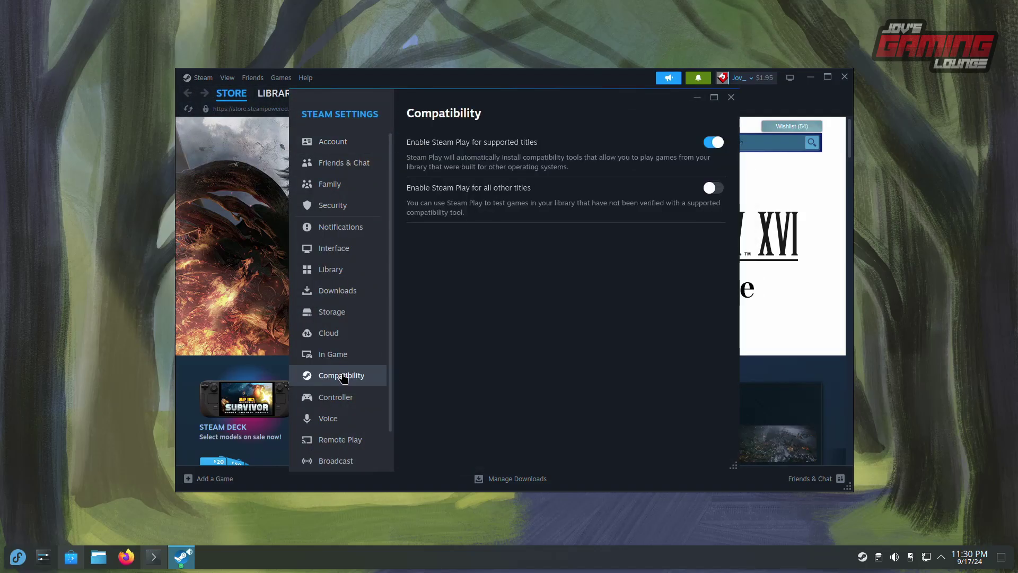
pyautogui.click(712, 189)
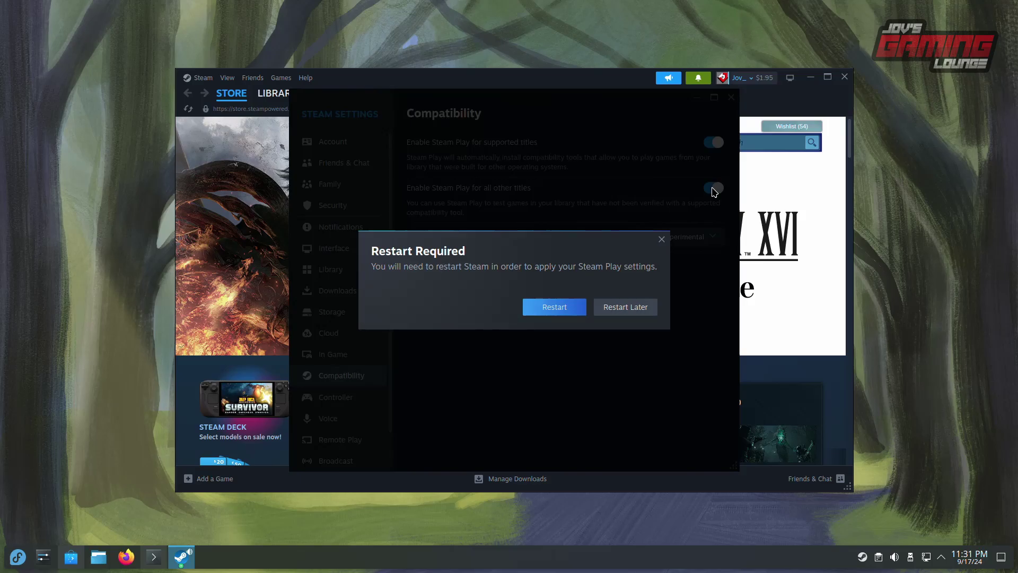
pyautogui.click(554, 308)
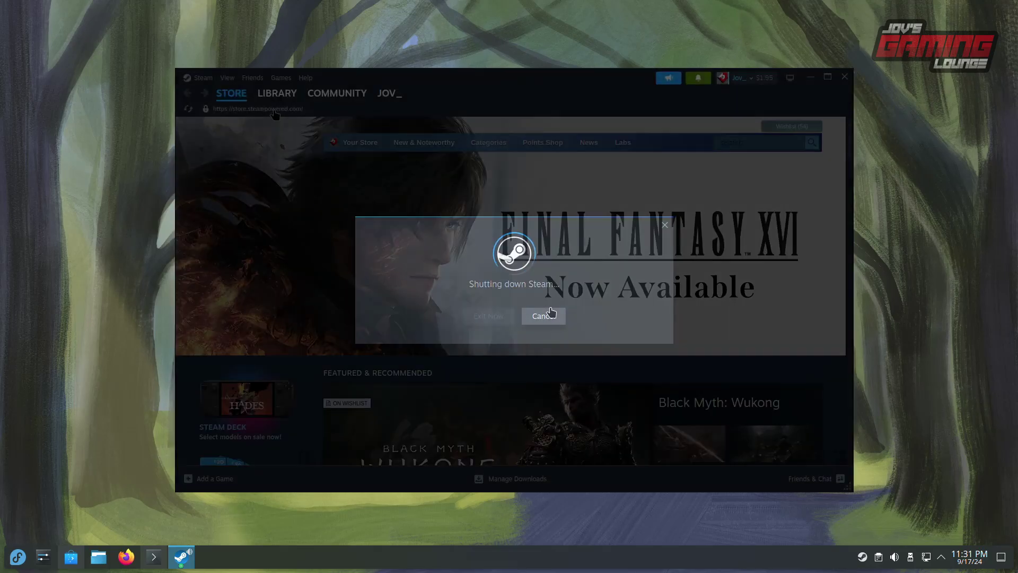